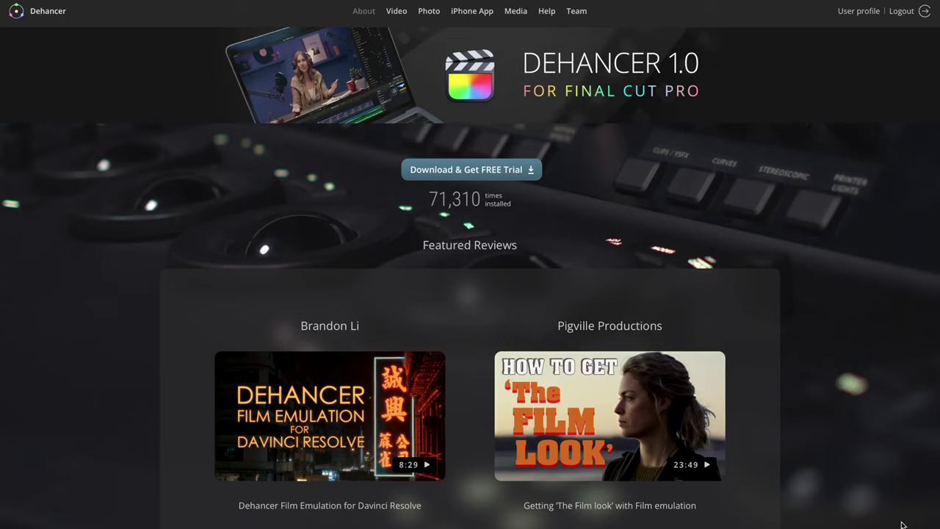
Step: Scroll the Dehancer About page past Featured Reviews to 'Tools that turn stone into a gem'
scroll(903, 524, "down", 2)
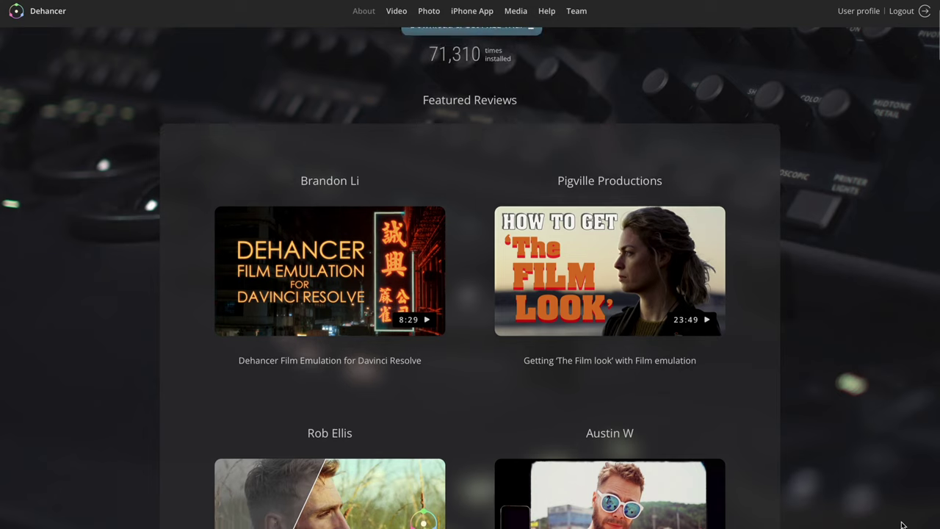
scroll(902, 524, "down", 2)
scroll(902, 525, "down", 2)
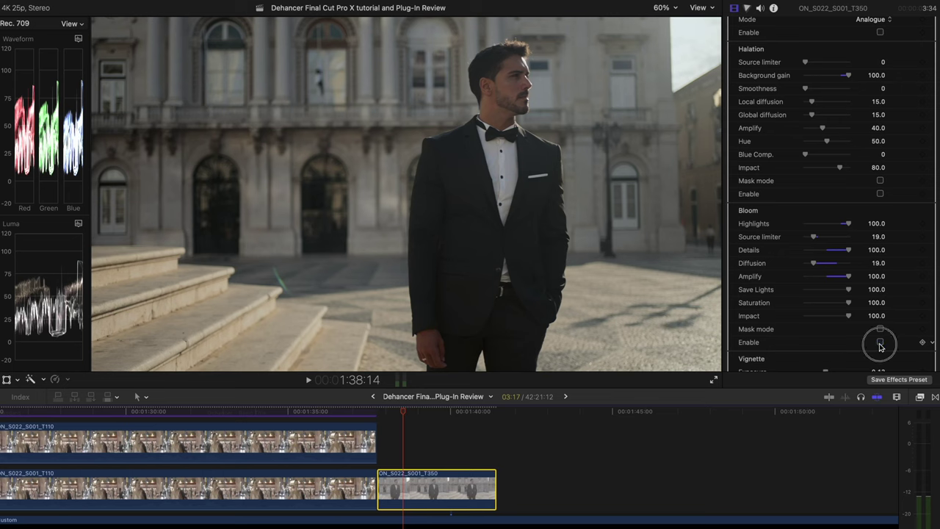
Step: Try Bloom on and off again, then enable Dehancer Film Grain on the tuxedo clip
left_click(881, 342)
left_click(880, 342)
scroll(911, 149, "up", 10)
left_click(880, 243)
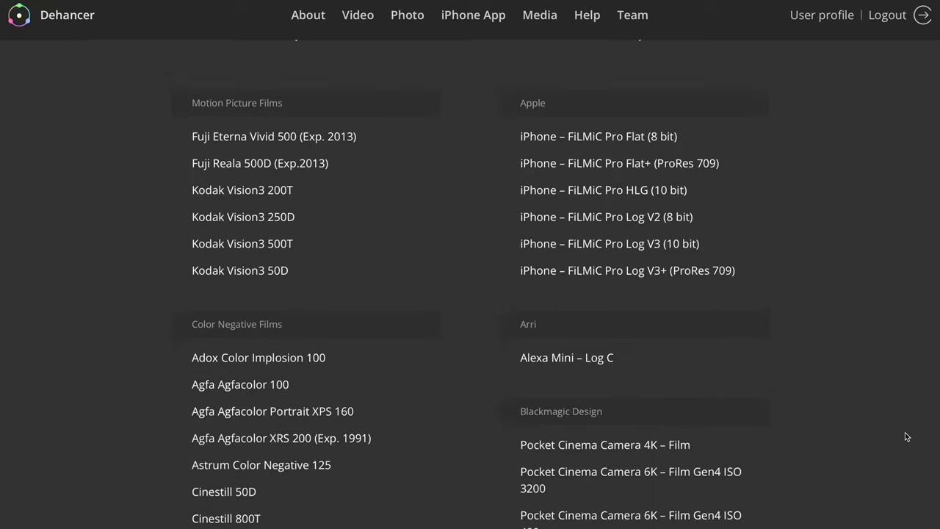
Step: Scroll through Dehancer's supported film stocks and camera input profiles, such as Fujicolor, Arri and Blackmagic
scroll(906, 437, "down", 1)
scroll(906, 436, "down", 3)
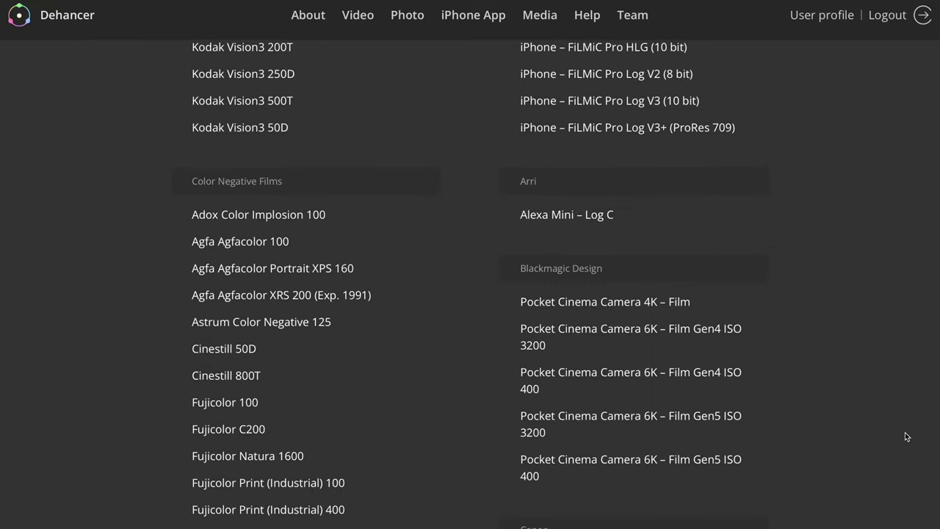
scroll(906, 437, "down", 20)
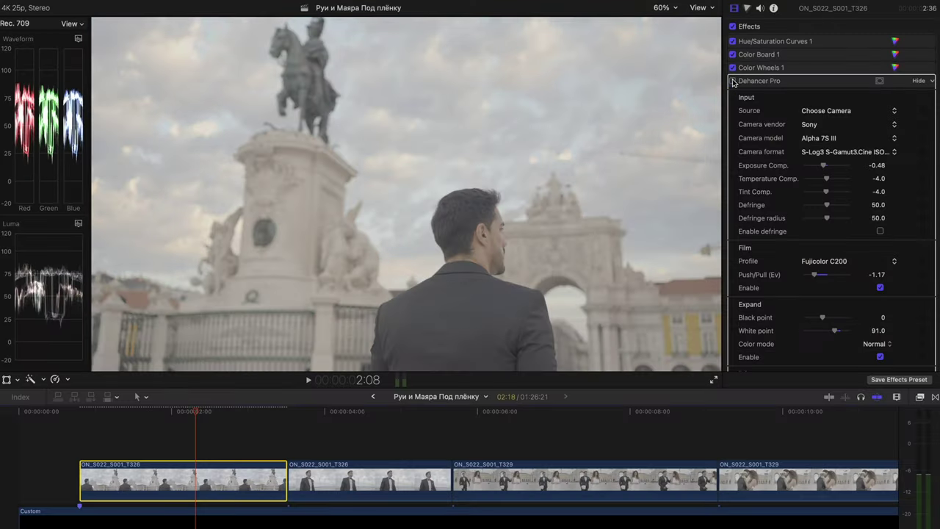
Step: Enable Dehancer Pro on the statue clip, then select the tuxedo clip in the timeline
left_click(732, 81)
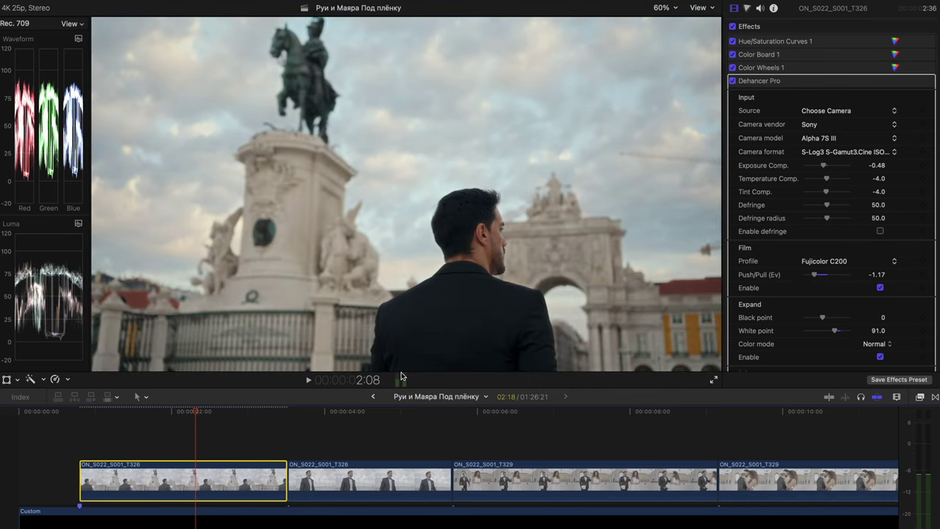
left_click(371, 437)
left_click(372, 481)
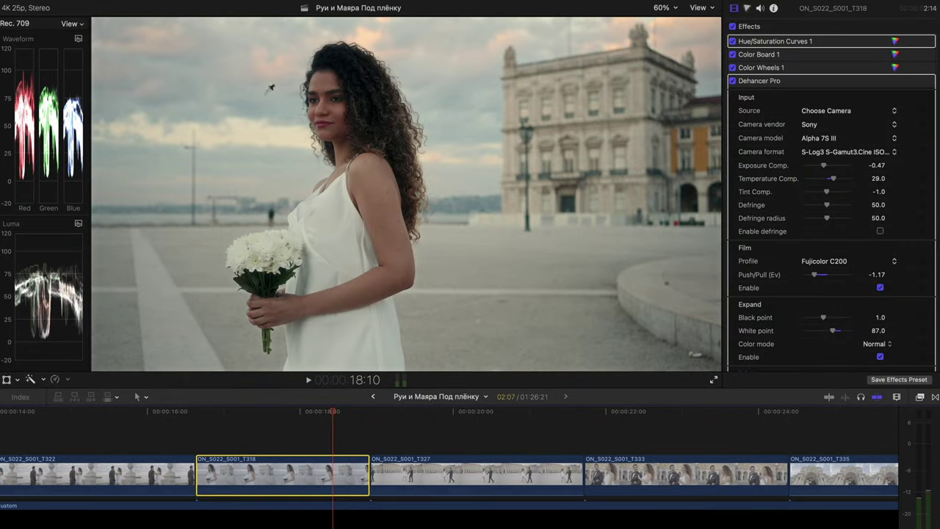
left_click(732, 27)
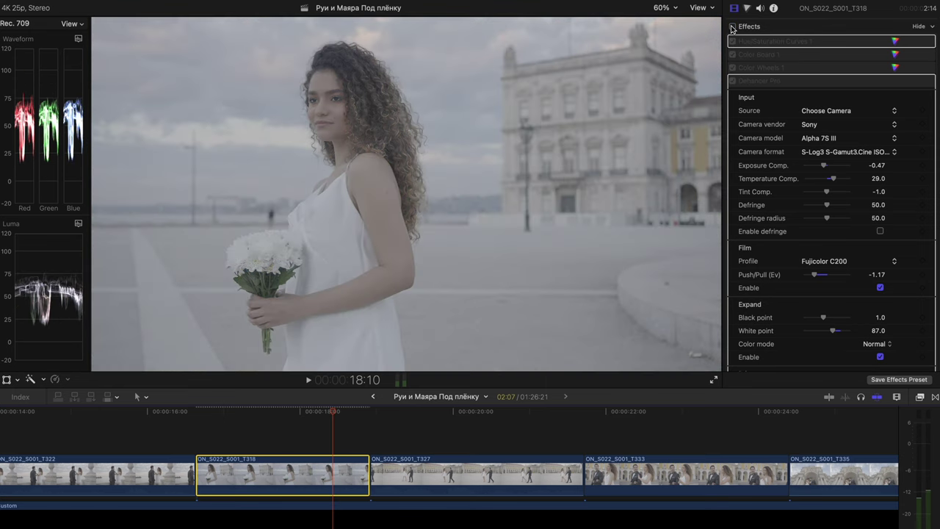
left_click(732, 27)
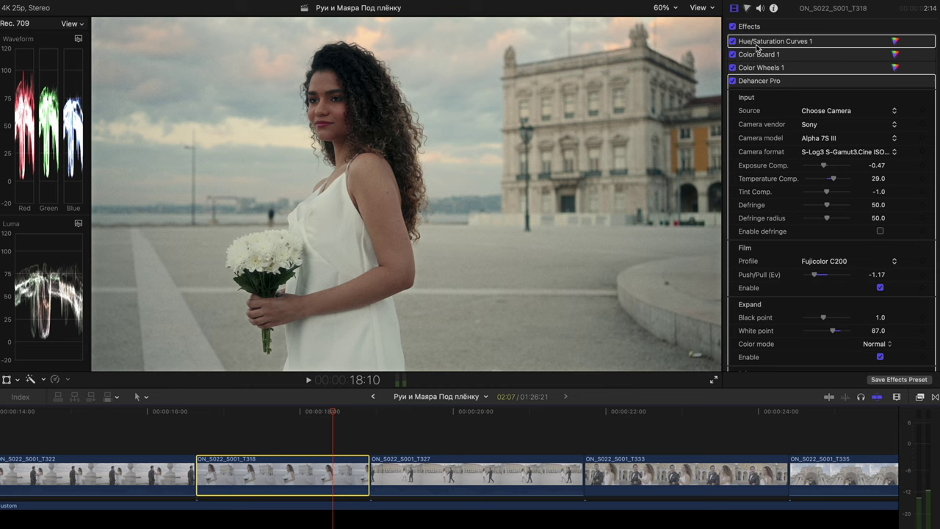
left_click(733, 42)
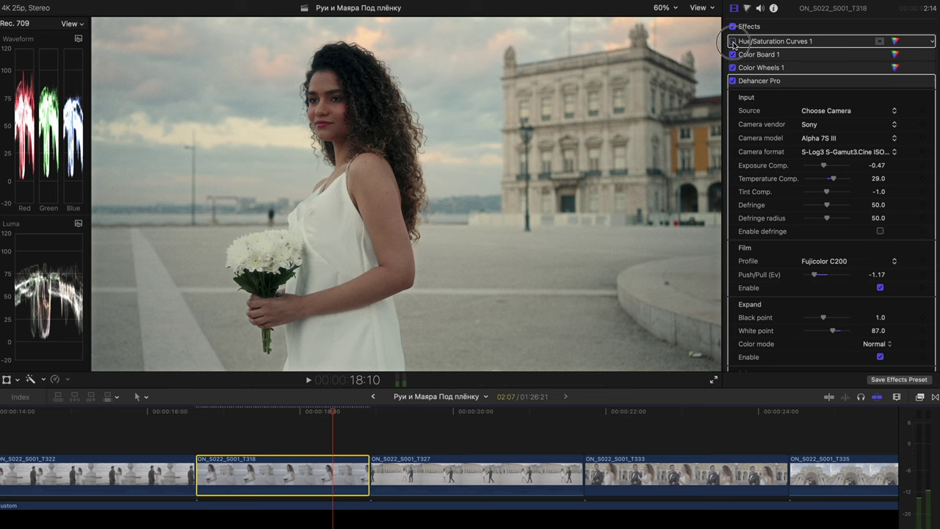
left_click(731, 42)
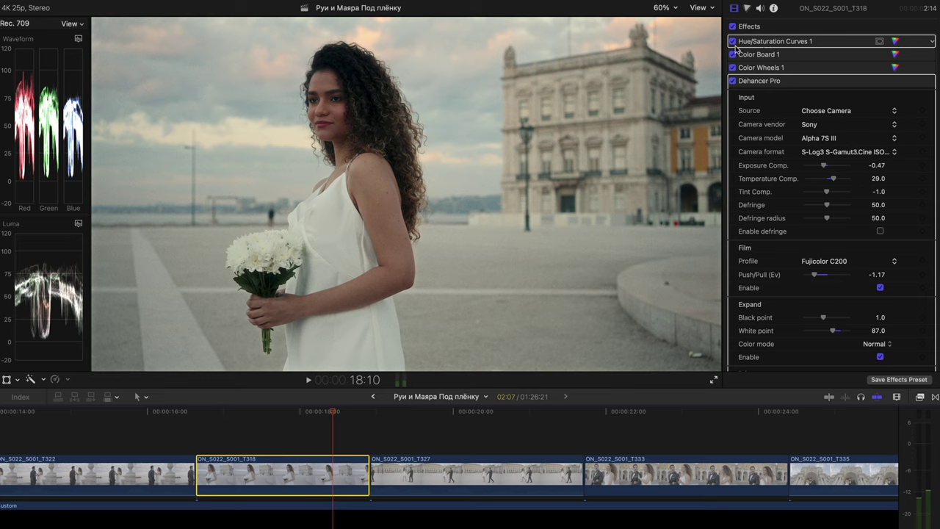
left_click(732, 54)
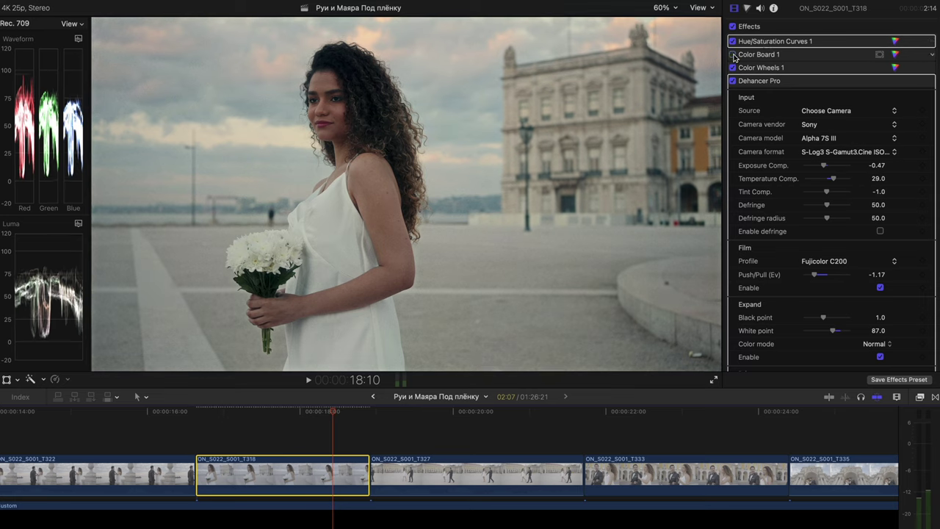
left_click(732, 55)
left_click(732, 67)
left_click(732, 67)
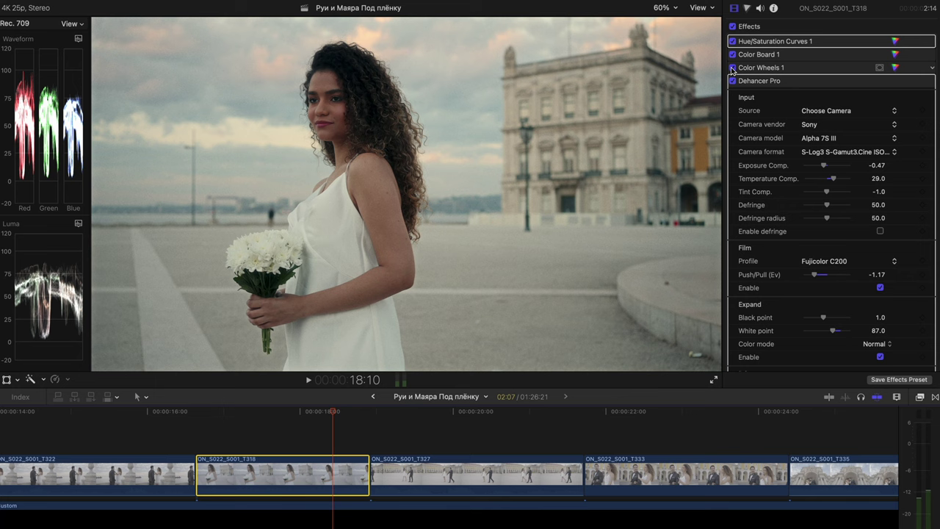
left_click(732, 55)
left_click(732, 55)
left_click(732, 42)
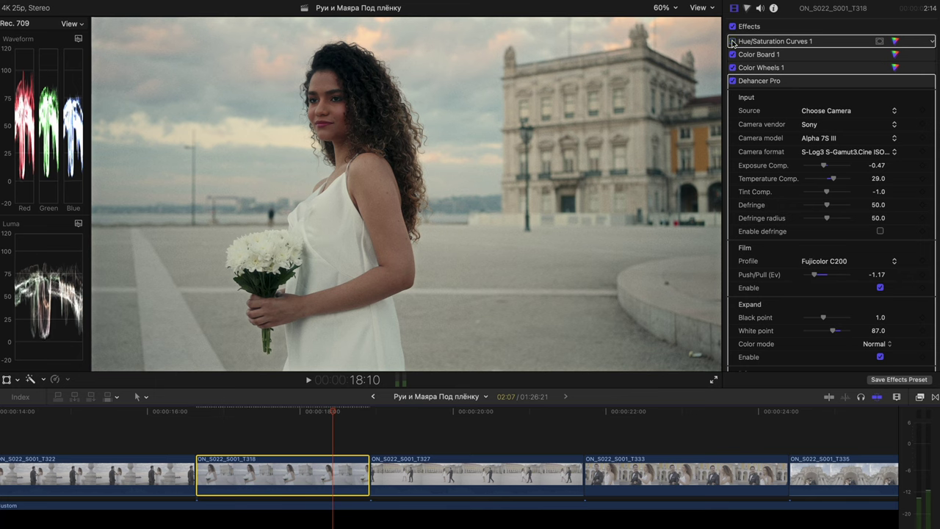
left_click(731, 42)
left_click(894, 42)
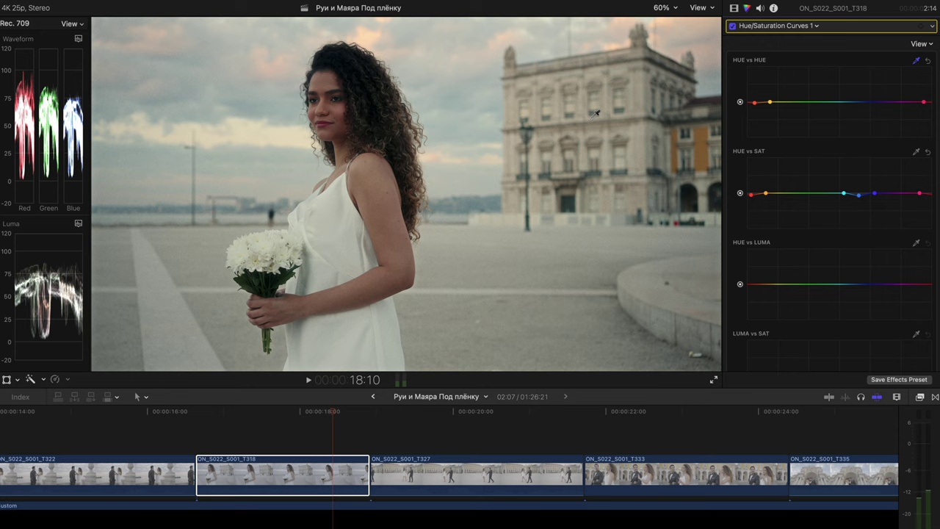
left_click(733, 7)
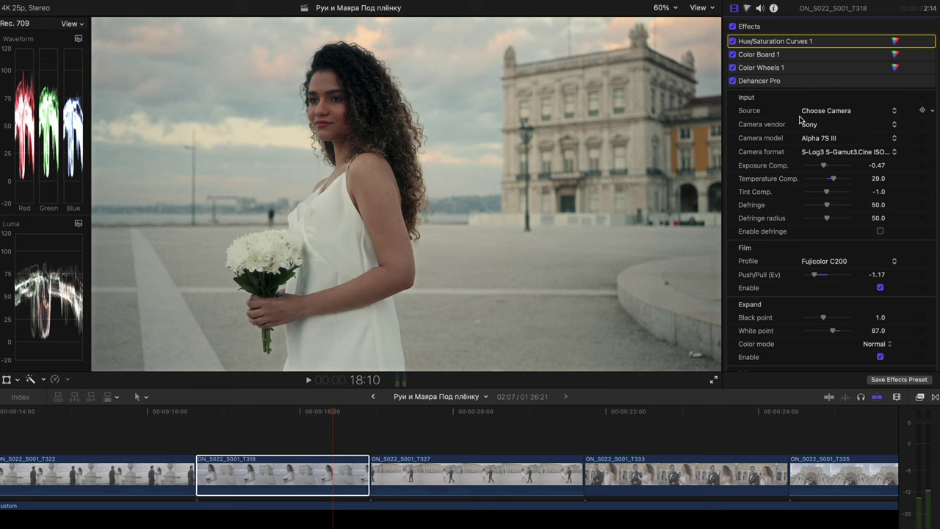
Step: Try Rec.709 as Dehancer's input source, then switch Source back to Choose Camera
left_click(832, 112)
left_click(835, 114)
left_click(834, 114)
left_click(836, 70)
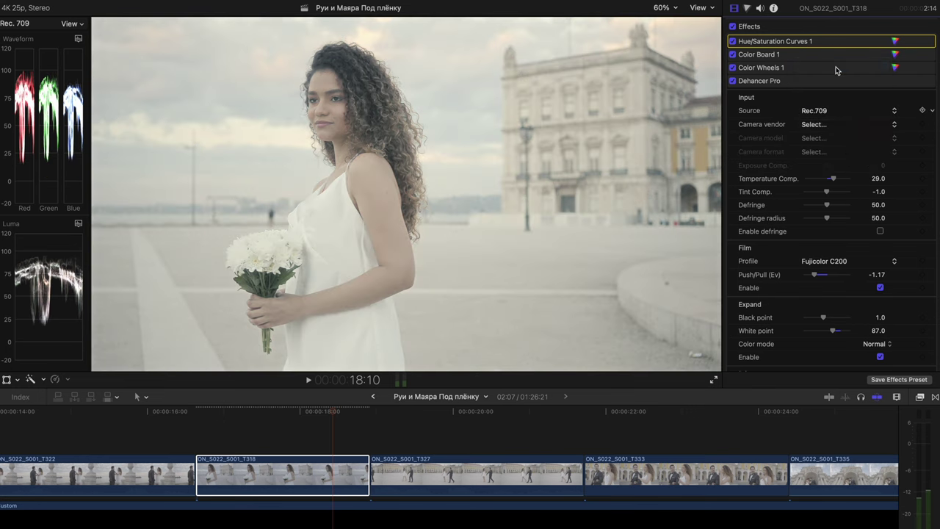
left_click(835, 115)
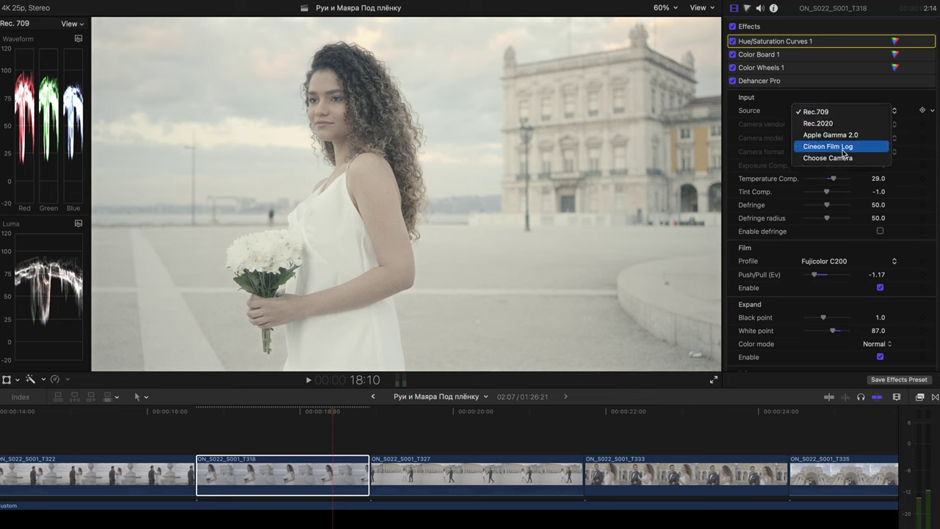
left_click(829, 157)
Step: Choose Sony Alpha 7S III with S-Log3 S-Gamut3.Cine ISO 640 as the camera input
left_click(839, 125)
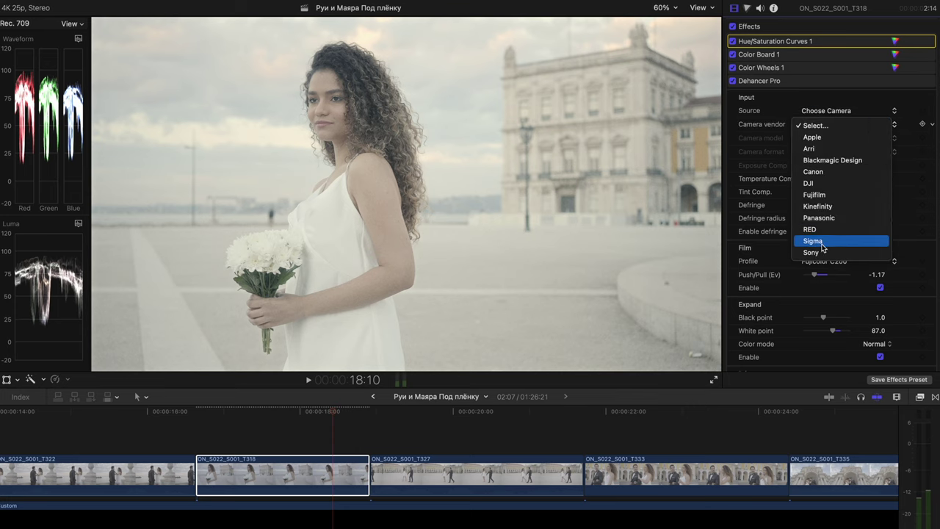
left_click(837, 251)
left_click(834, 138)
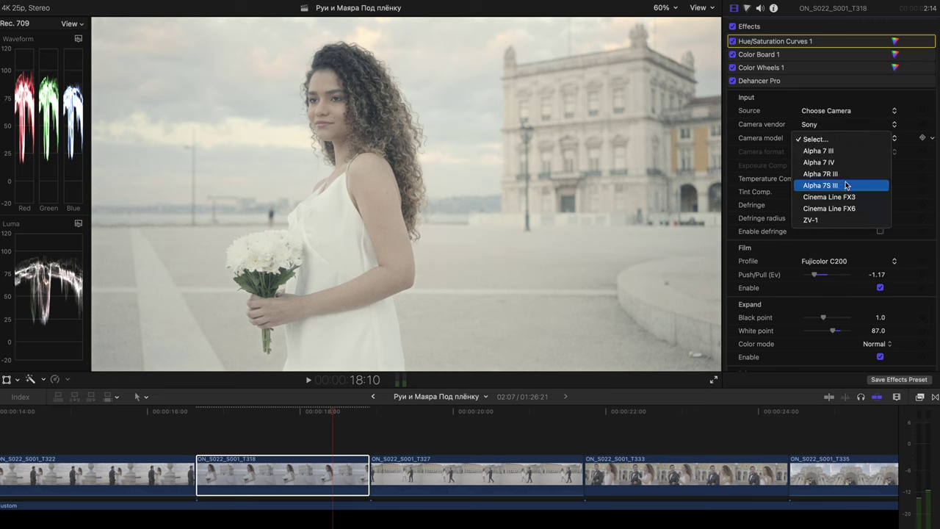
left_click(836, 186)
left_click(851, 154)
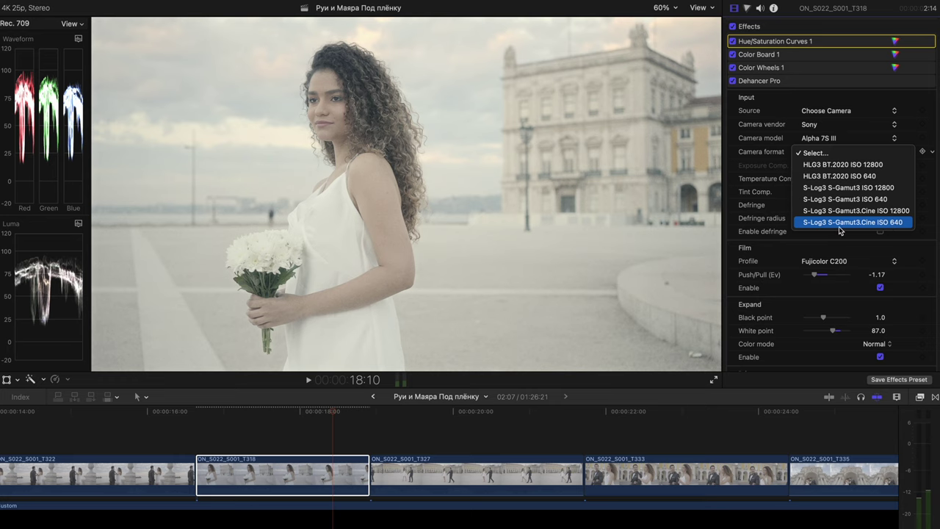
left_click(901, 229)
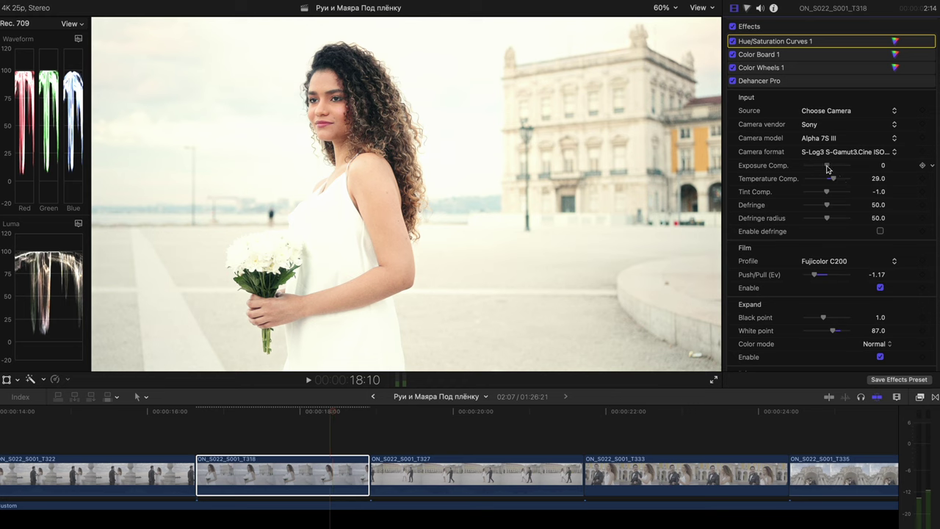
Step: Lower Exposure Comp. to -0.35, try a cooler temperature, then undo back to 29.0 and -1.0
left_click_drag(826, 166, 824, 170)
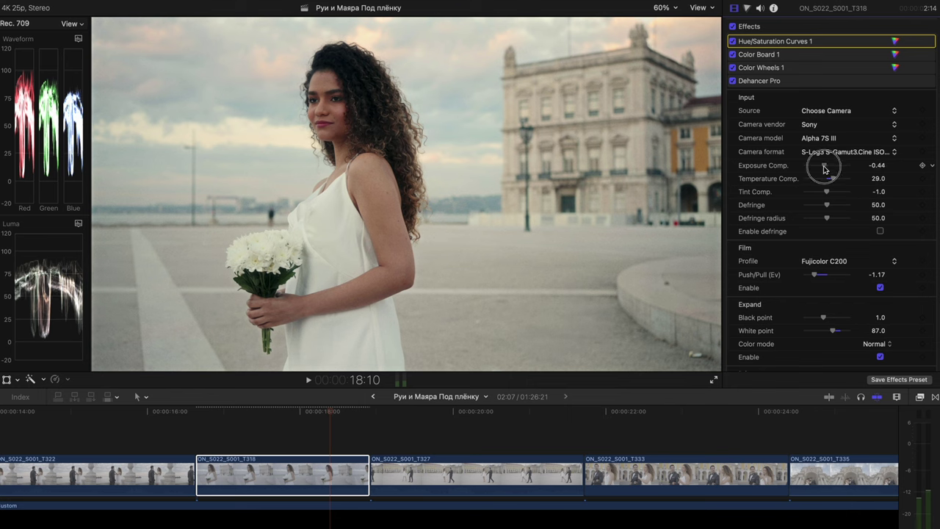
left_click_drag(823, 168, 827, 170)
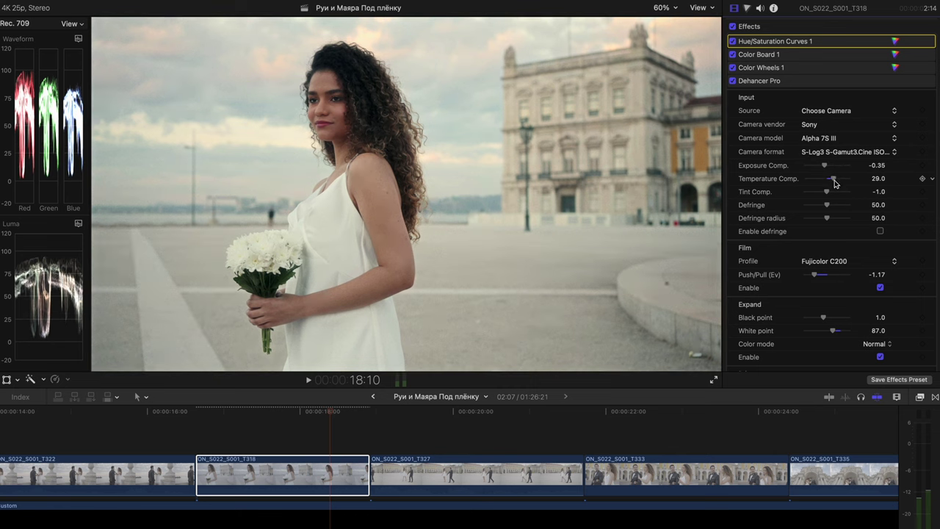
left_click_drag(834, 182, 818, 196)
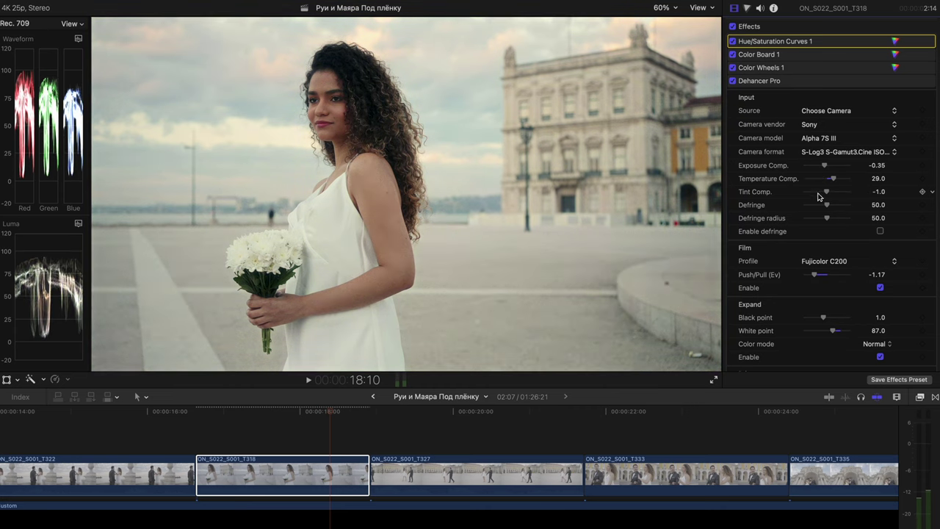
key("super+z")
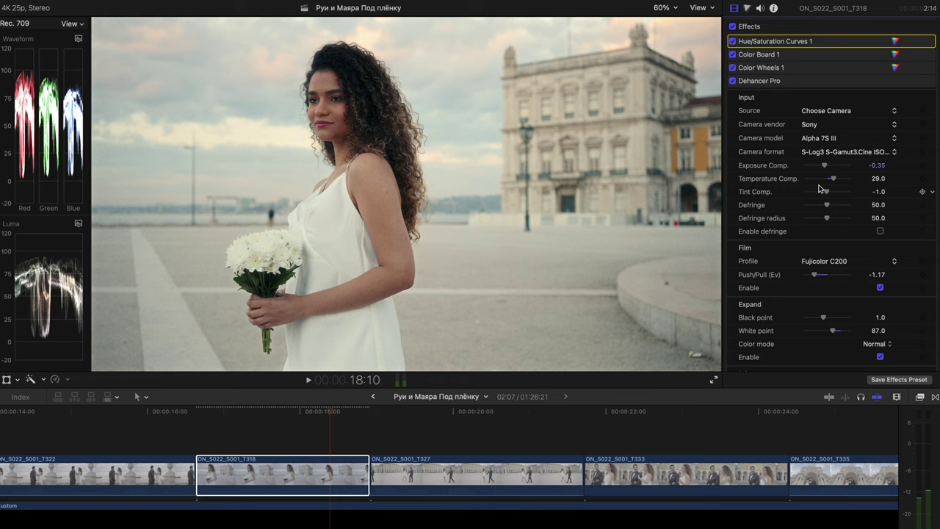
Step: Keep Fujicolor C200 as the film stock and adjust its Push/Pull
scroll(845, 235, "down", 3)
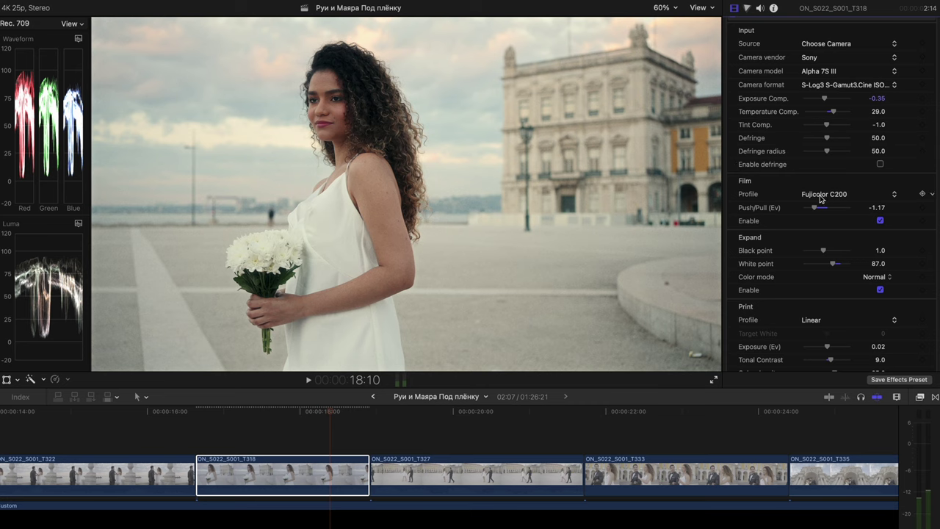
left_click(841, 193)
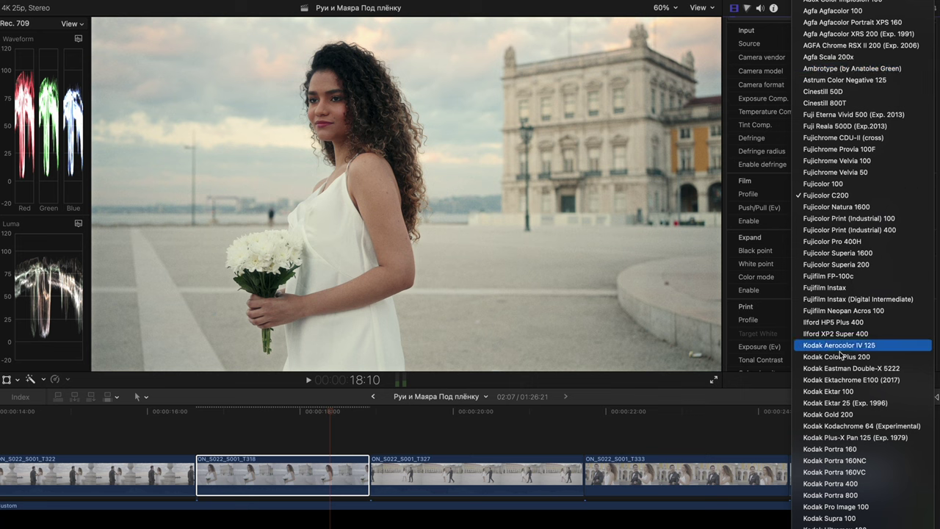
scroll(840, 356, "down", 5)
scroll(841, 355, "up", 5)
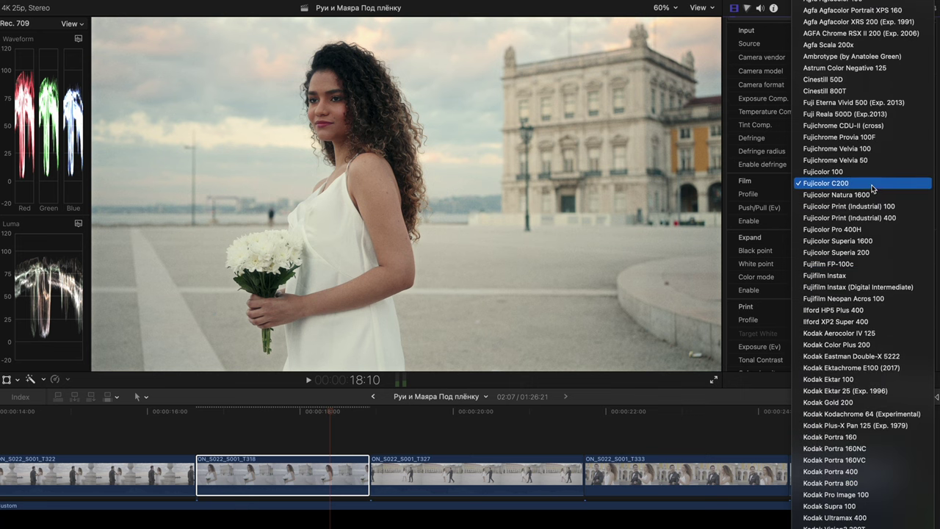
left_click(858, 184)
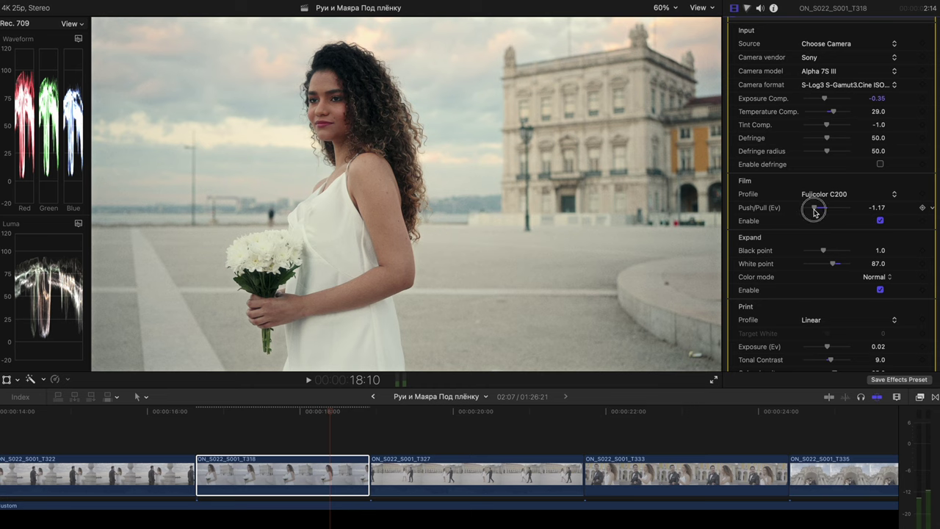
mouse_move(813, 209)
left_mouse_down()
mouse_move(802, 210)
mouse_move(880, 216)
mouse_move(793, 213)
mouse_move(851, 214)
mouse_move(814, 215)
left_mouse_up()
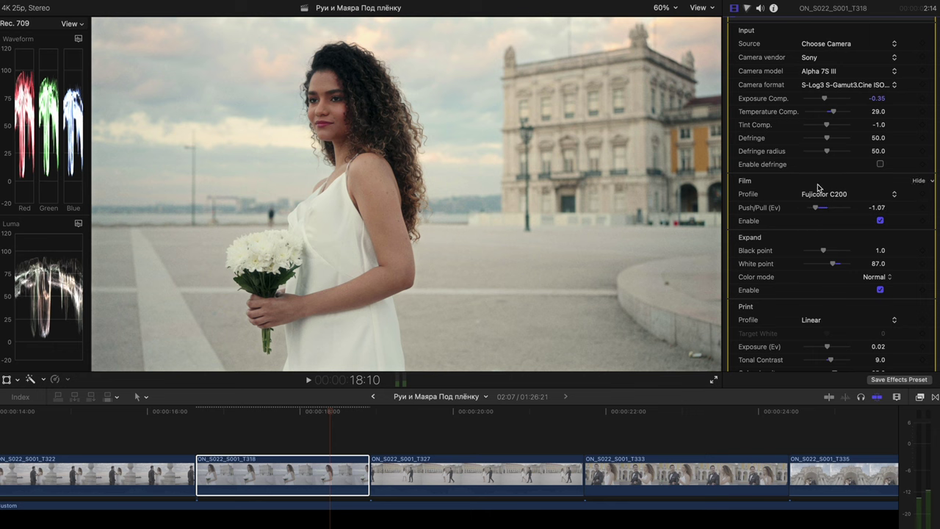
Step: Audition Superia 1600, Neopan Acros 100 and Ektachrome E100, pulling Push/Pull down to -0.57
left_click(823, 194)
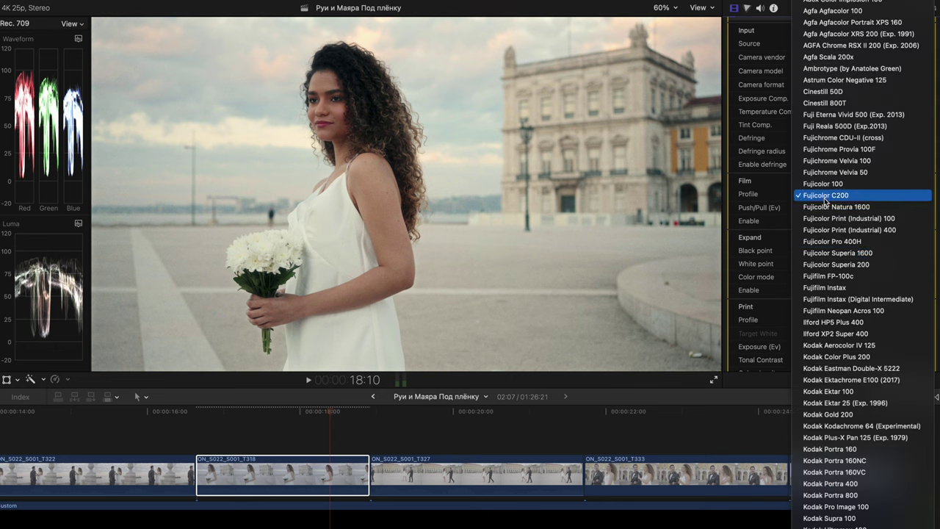
left_click(826, 252)
left_click(828, 196)
left_click(830, 253)
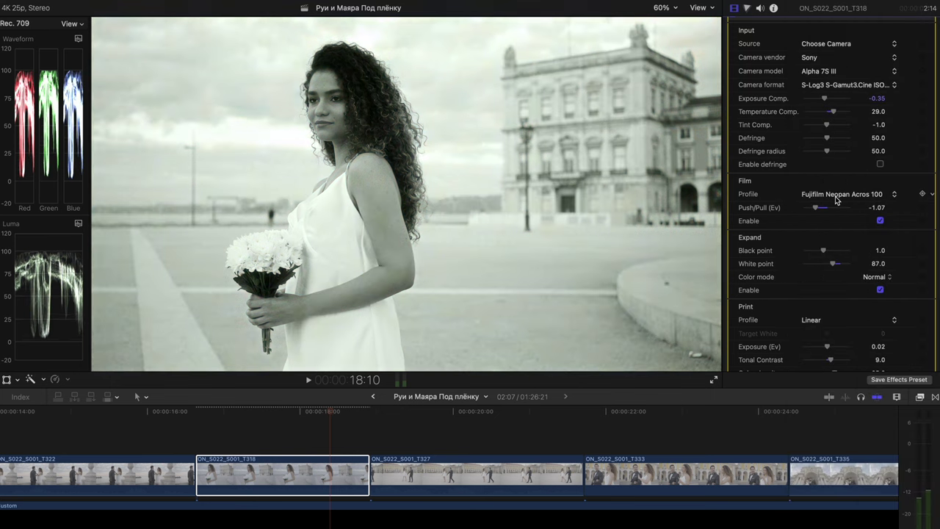
left_click(837, 193)
left_click(835, 264)
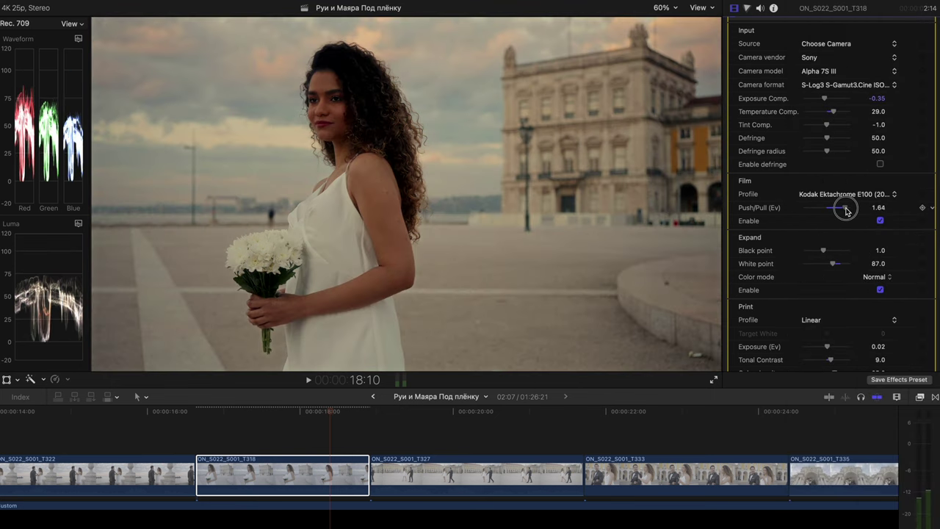
mouse_move(815, 208)
left_mouse_down()
mouse_move(804, 213)
mouse_move(828, 216)
mouse_move(810, 211)
left_mouse_up()
left_click(844, 194)
Step: Return to Fujicolor C200 and try Defringe and Defringe radius at 100.0 with defringing on
left_click(830, 264)
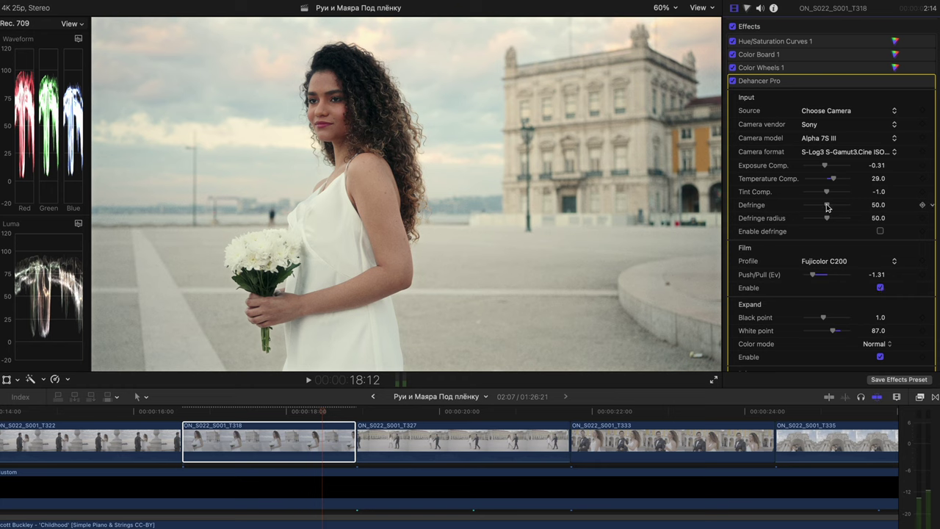
left_click_drag(828, 205, 893, 206)
left_click_drag(828, 218, 893, 221)
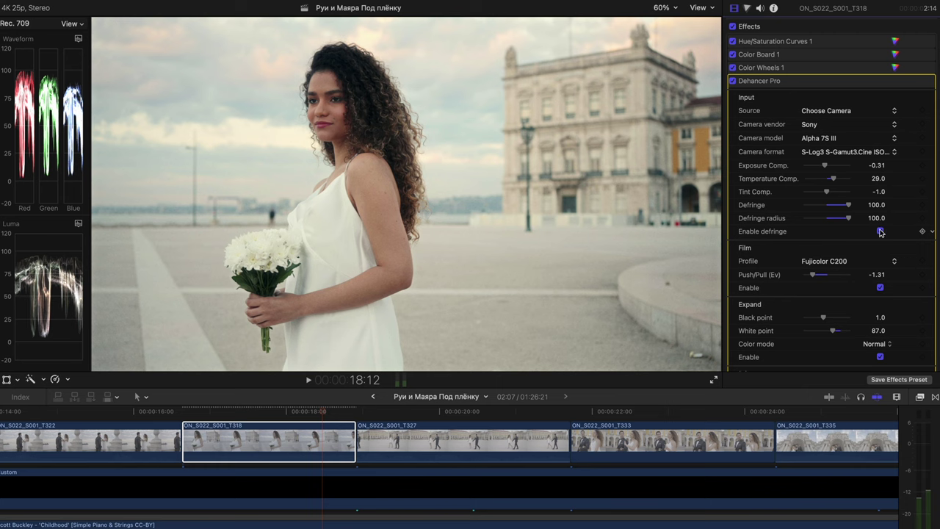
left_click(880, 231)
Step: Drop Defringe and Defringe radius to 0 and turn defringing back off
left_click_drag(848, 204, 754, 209)
left_click(848, 220)
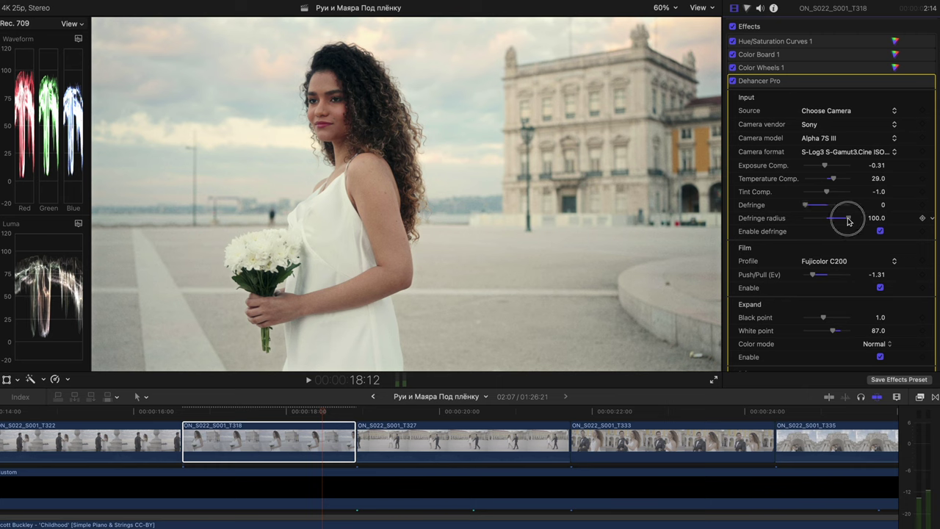
left_click_drag(848, 220, 746, 222)
left_click(880, 231)
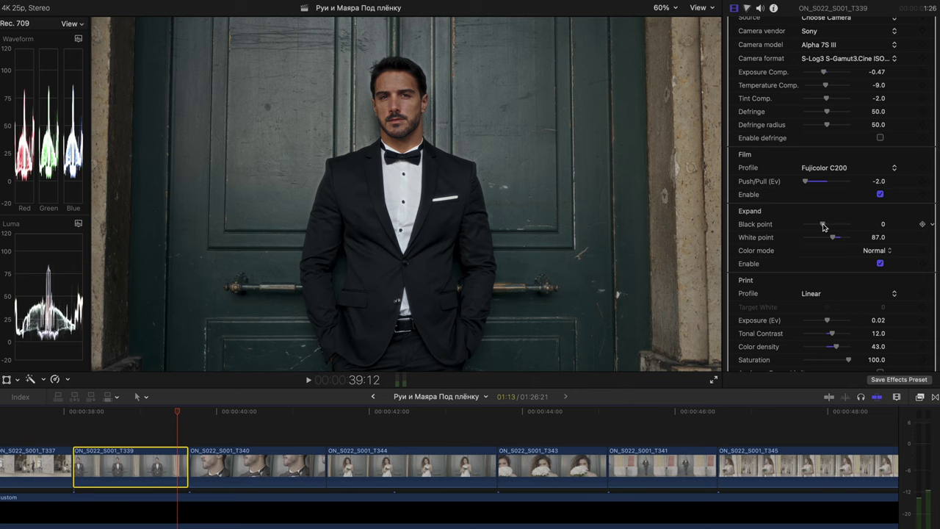
Step: Set Expand black point -2.0 and white point 83.0, toggling Expand off and on to compare
left_click_drag(821, 225, 830, 244)
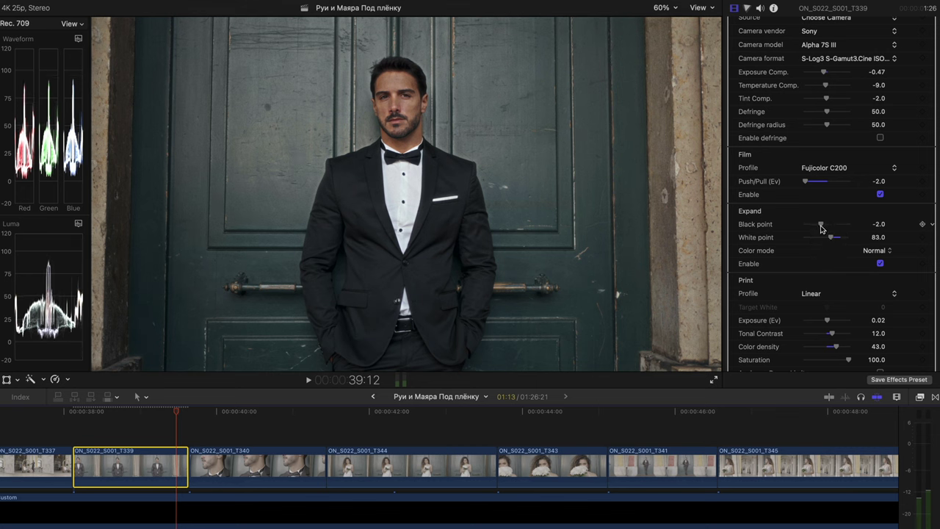
left_click(879, 266)
left_click(879, 266)
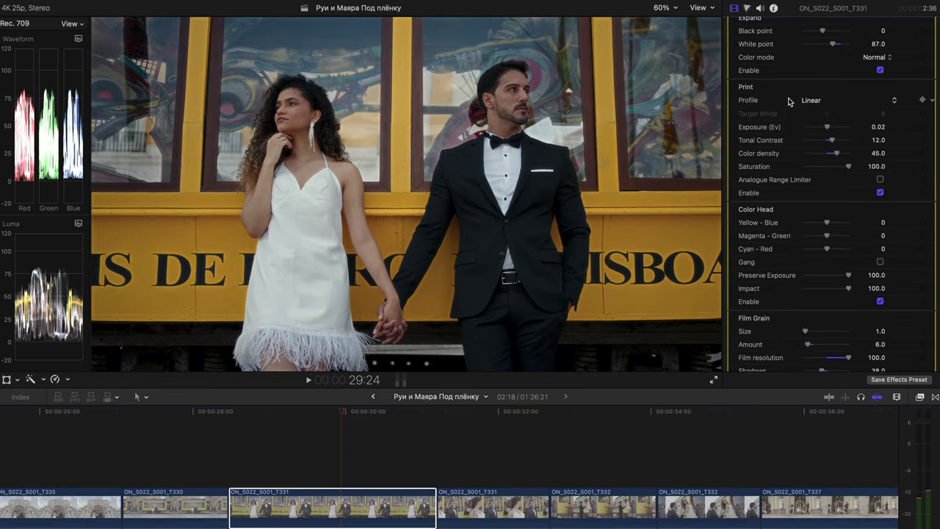
Step: Keep the Linear print profile, trying a brighter print exposure and then undoing it
left_click(813, 103)
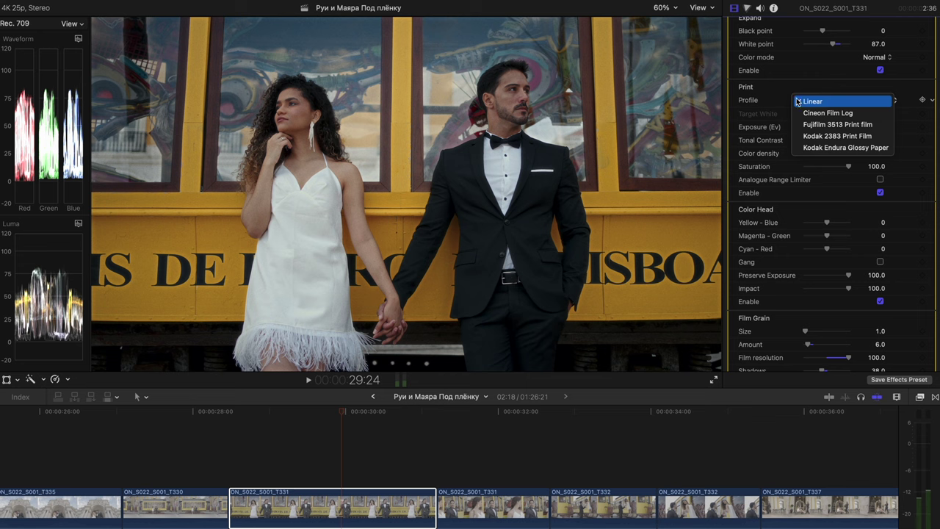
left_click(821, 103)
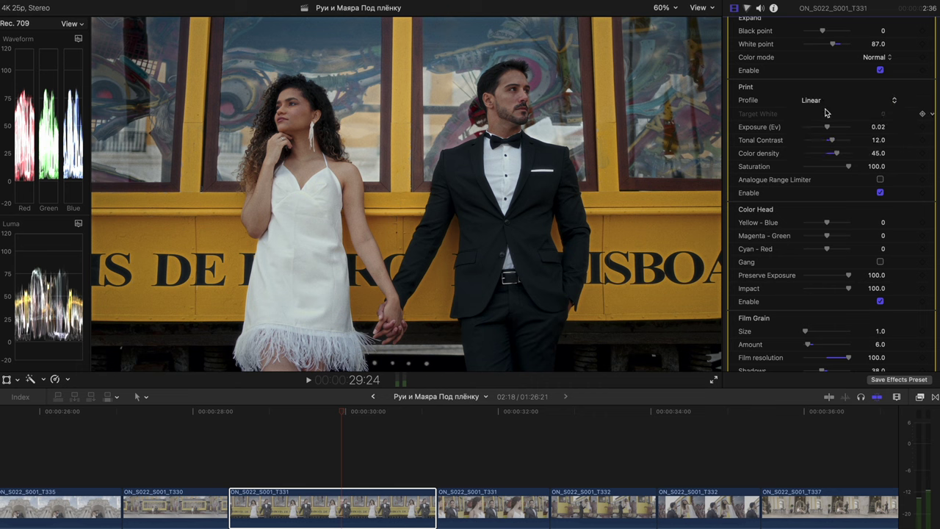
mouse_move(832, 134)
left_mouse_down()
mouse_move(824, 126)
mouse_move(830, 132)
left_mouse_up()
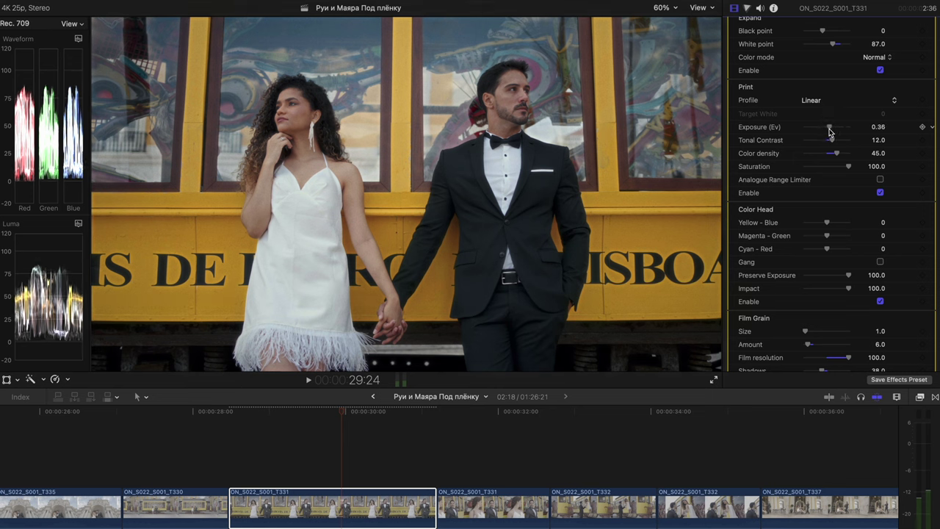
key("super+z")
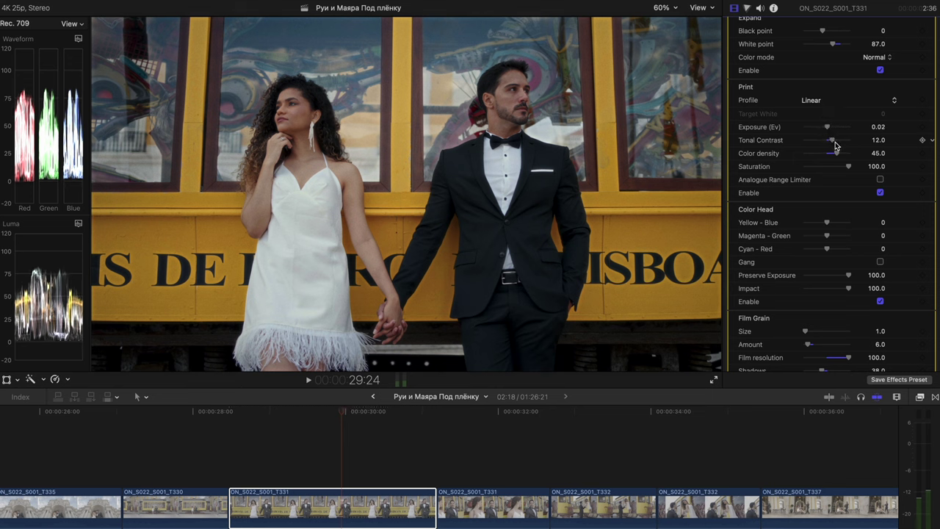
Step: Set print Tonal Contrast to 11.0 and raise Color density to 57.0
left_click_drag(834, 141, 832, 144)
left_click(833, 145)
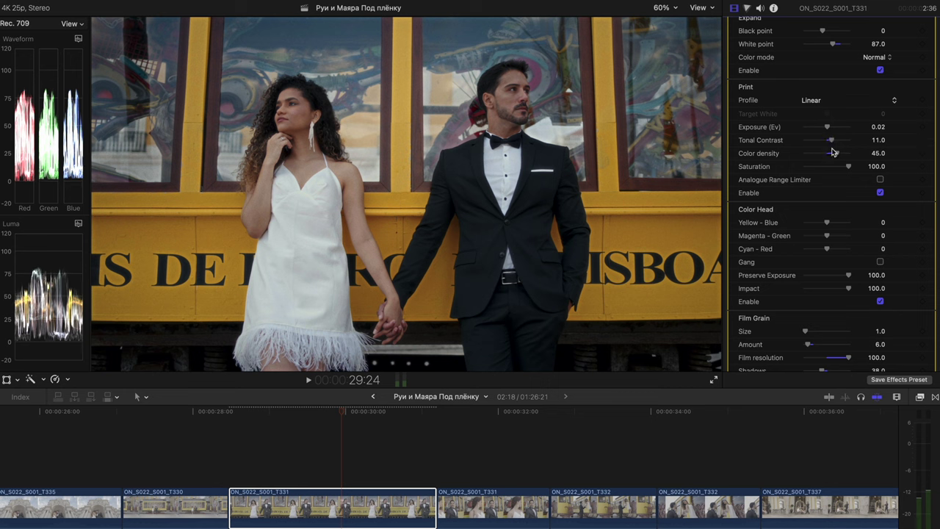
left_click_drag(836, 157, 822, 182)
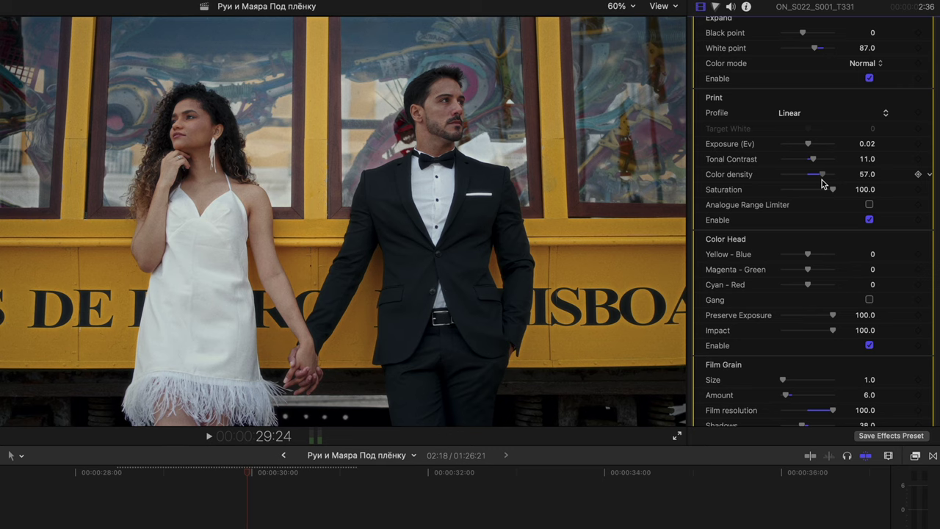
Step: Lower print Color density to 52.0, test the Analogue Range Limiter and saturation, and re-enable Print
mouse_move(822, 183)
left_mouse_down()
mouse_move(779, 176)
mouse_move(821, 180)
left_mouse_up()
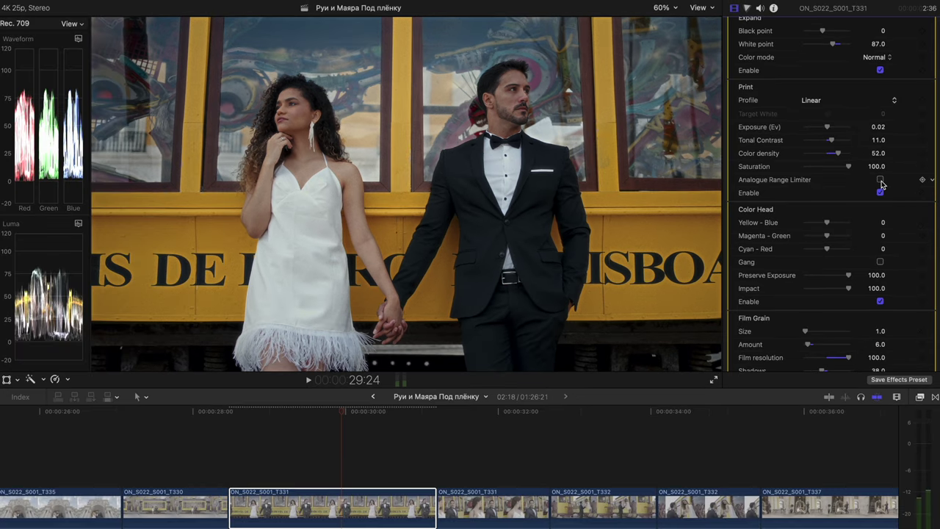
left_click(879, 180)
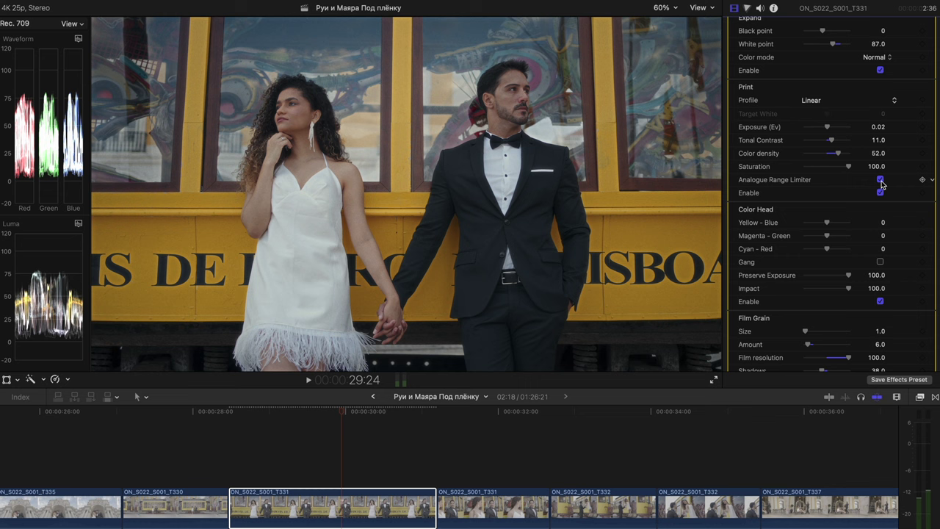
left_click_drag(848, 167, 891, 177)
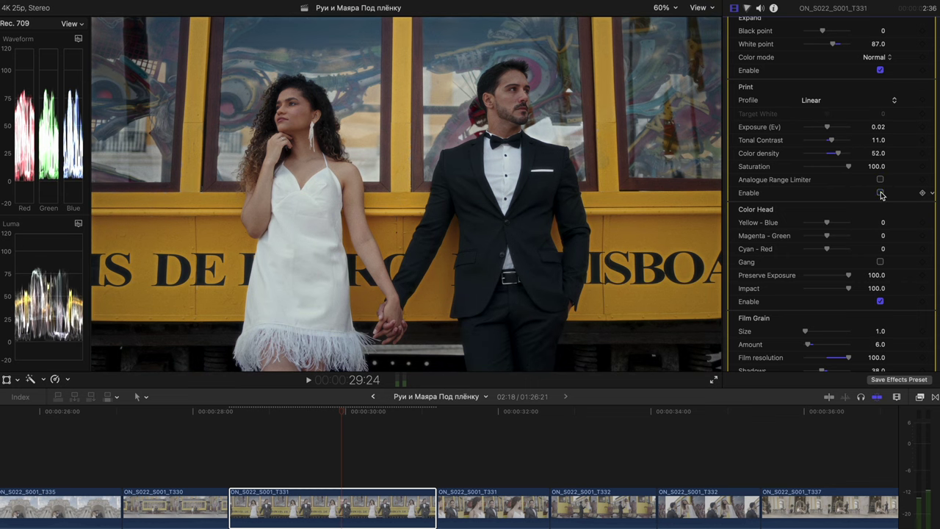
left_click(880, 192)
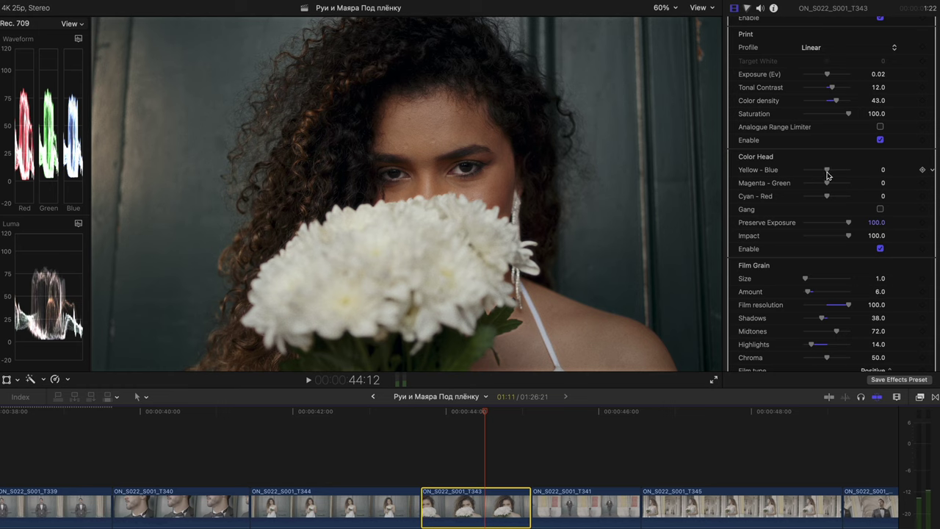
Step: Test Color Head blue, magenta and Impact shifts, then restore Impact to 100.0 for a neutral head
left_click_drag(827, 173, 832, 201)
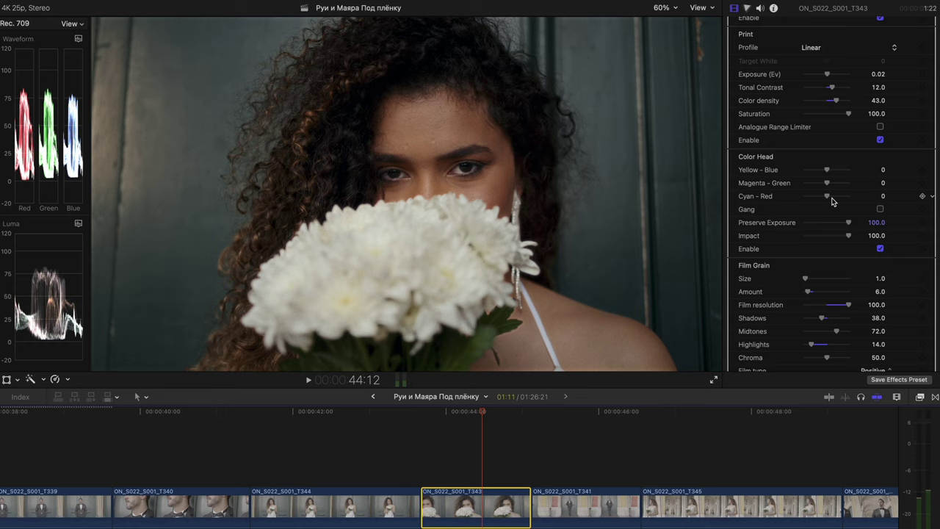
left_click_drag(848, 237, 842, 242)
left_click_drag(826, 184, 823, 188)
left_click_drag(847, 236, 812, 247)
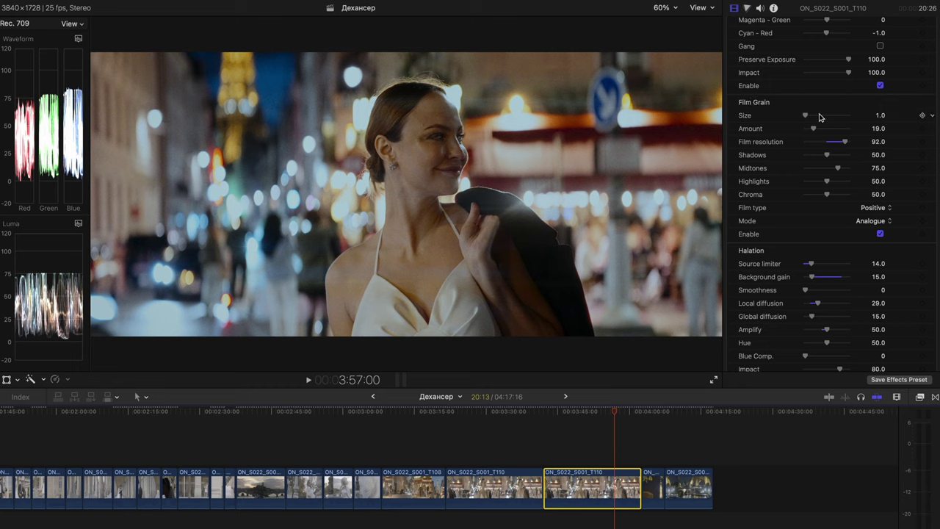
Step: Try film grain Size 12.0 and magnify the viewer to 200% on the woman's face
left_click_drag(806, 117, 848, 116)
left_click(663, 8)
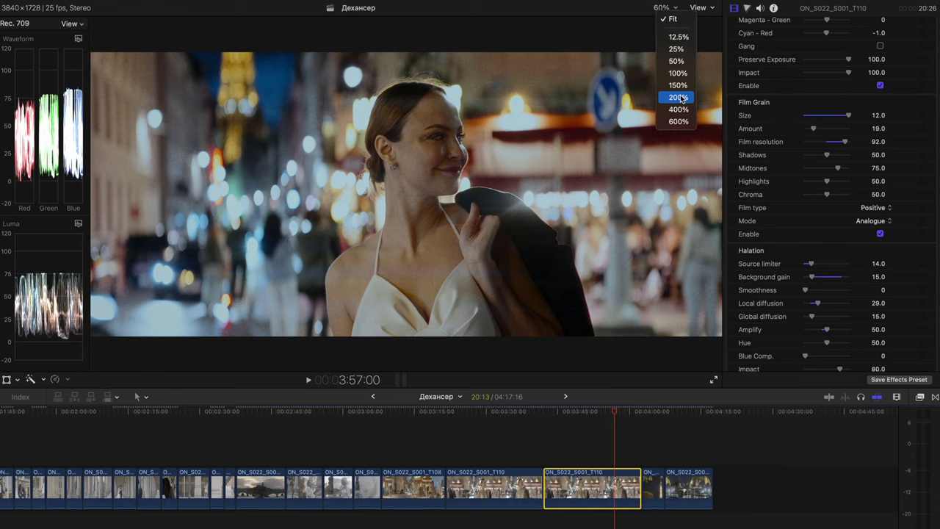
left_click(669, 121)
left_click_drag(691, 197, 699, 196)
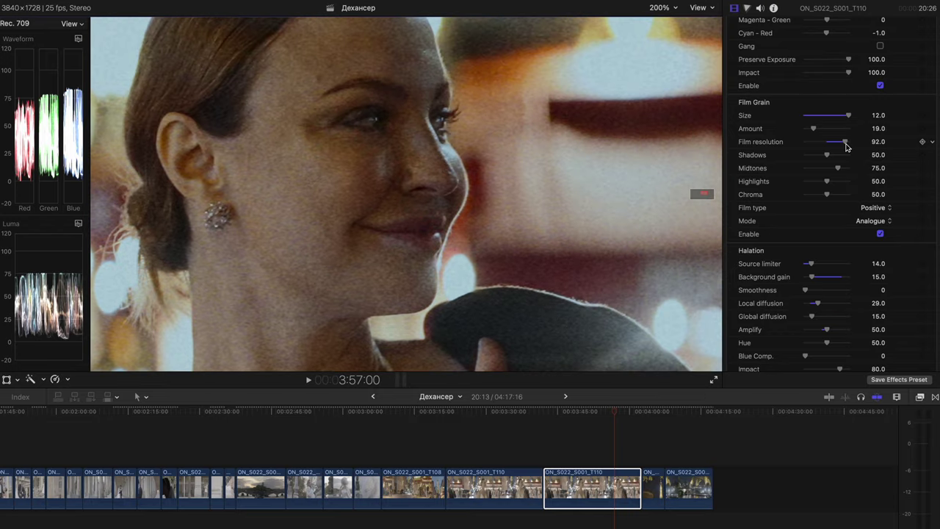
Step: Reduce film grain Size to 2.0 and raise the grain Amount to 49.0
left_click(845, 117)
left_click_drag(848, 116, 808, 119)
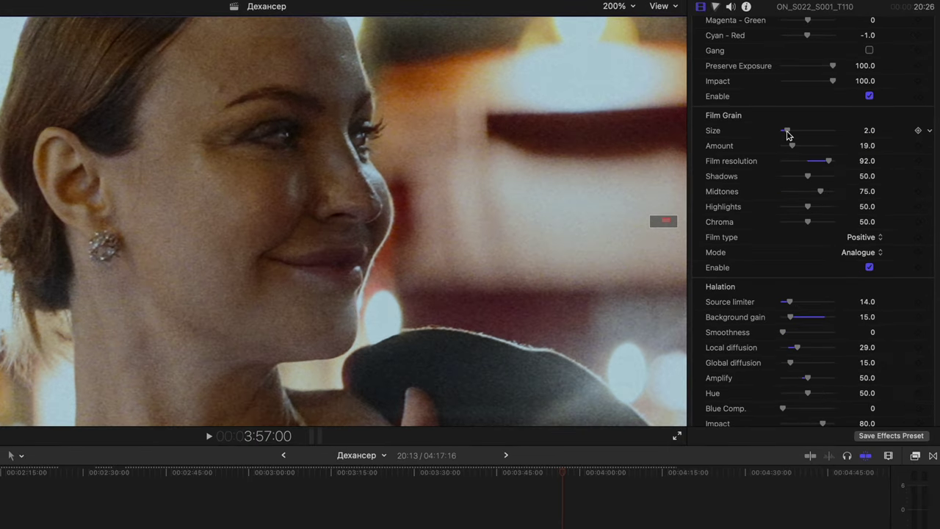
left_click_drag(791, 147, 833, 161)
Step: Test grain Film resolution at 0, then raise it to 100.0 for finer grain
left_click_drag(832, 160, 694, 159)
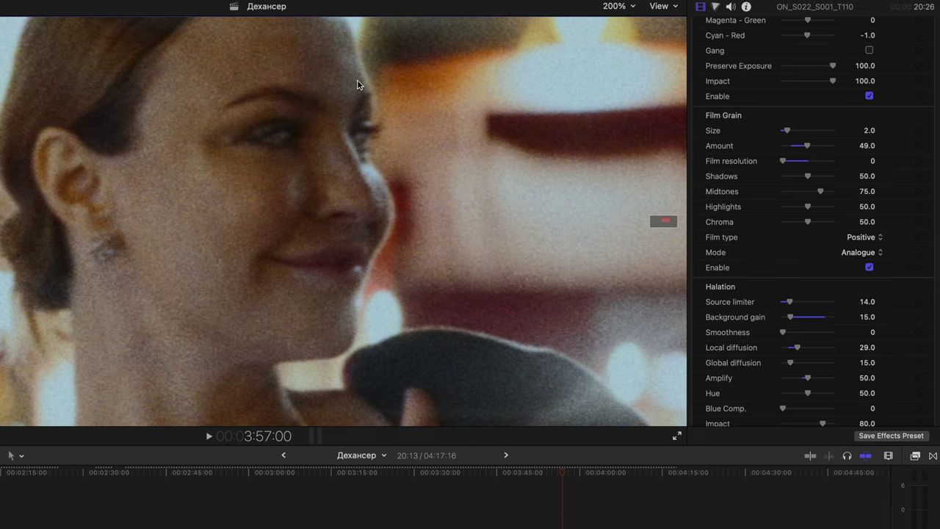
left_click_drag(794, 162, 833, 164)
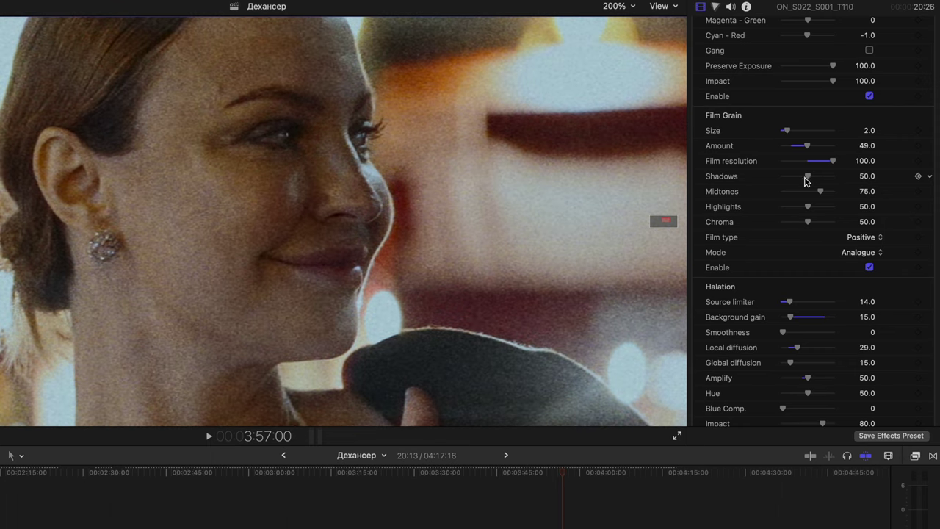
left_click_drag(663, 221, 665, 224)
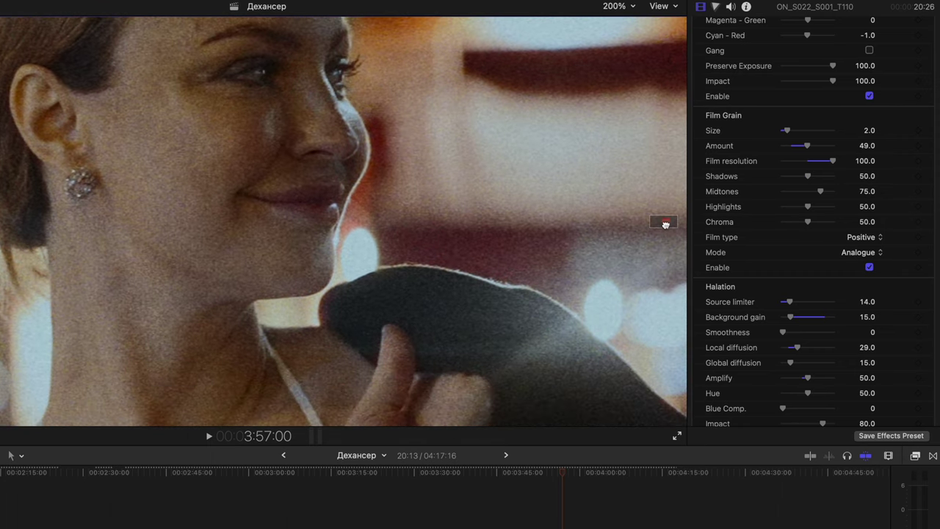
Step: Set grain Shadows to 44, Highlights to 100 and Chroma to 49
left_click(808, 178)
left_click_drag(808, 181, 727, 180)
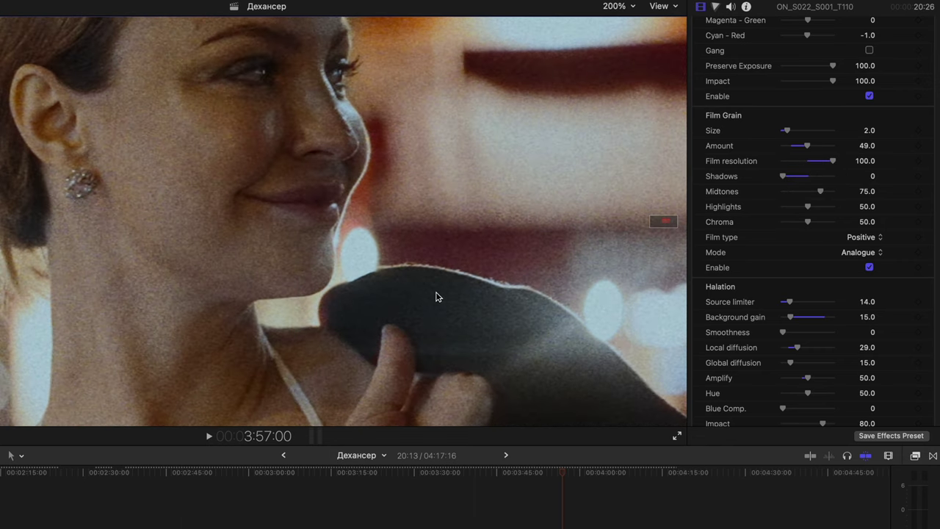
left_click_drag(783, 178, 698, 178)
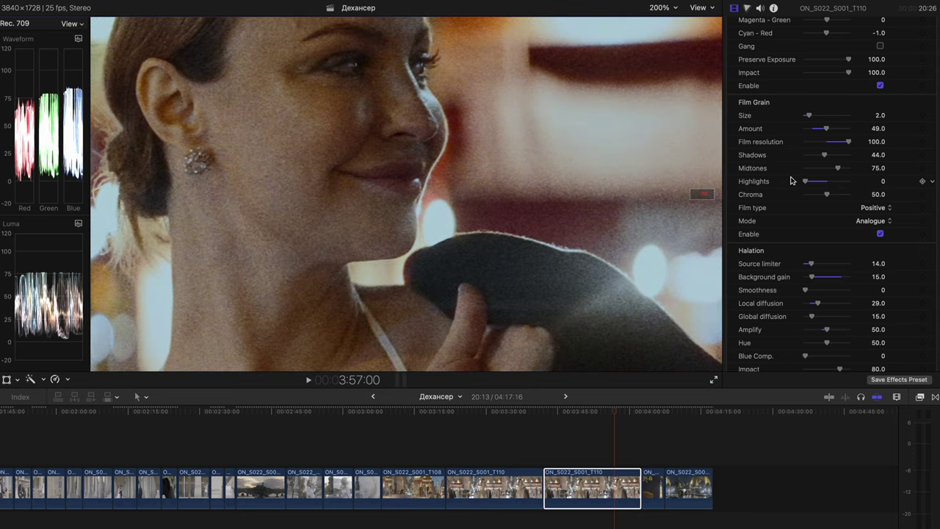
left_click_drag(805, 181, 852, 182)
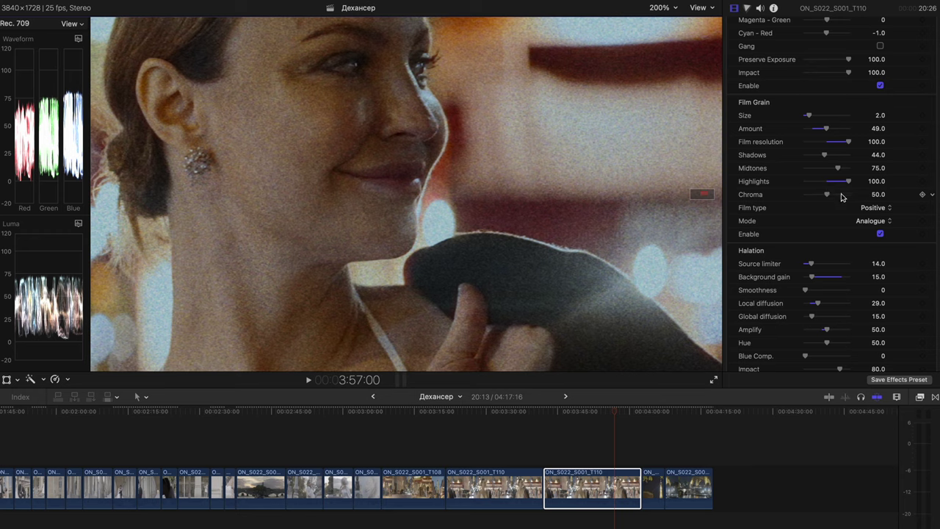
left_click_drag(827, 195, 858, 196)
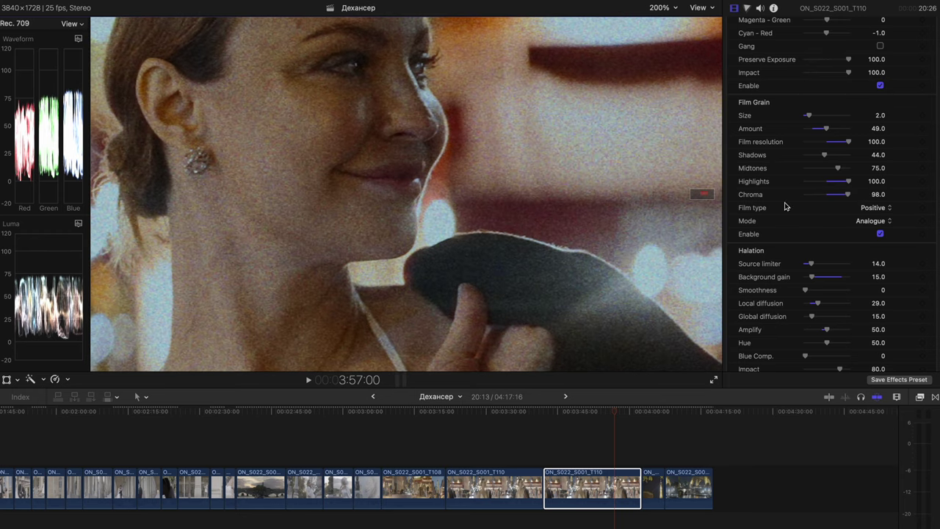
left_click_drag(848, 195, 742, 197)
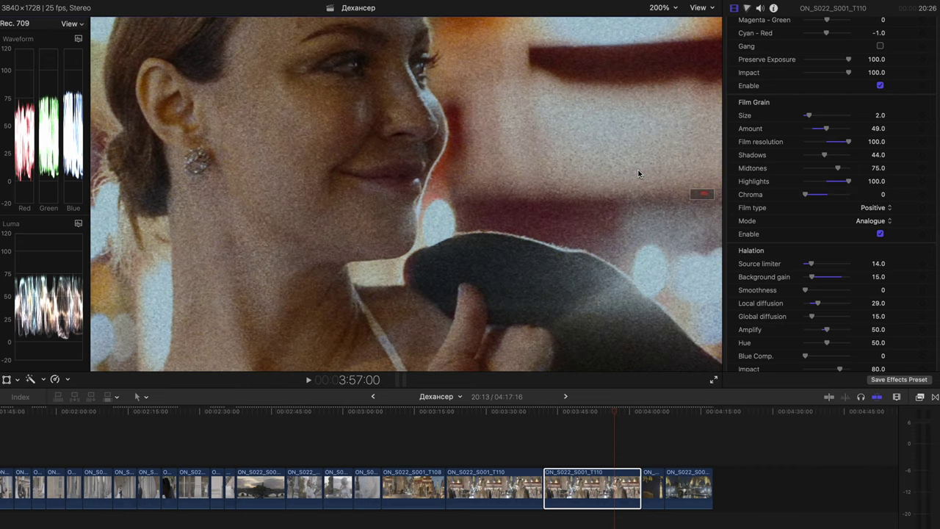
left_click_drag(812, 196, 824, 200)
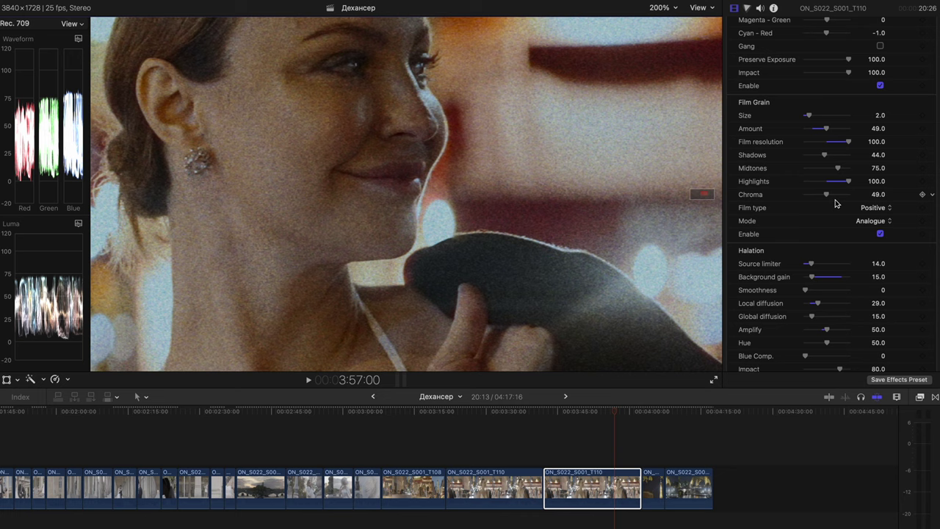
Step: Try Negative grain film type on the close-up, then return it to Positive
left_click(873, 209)
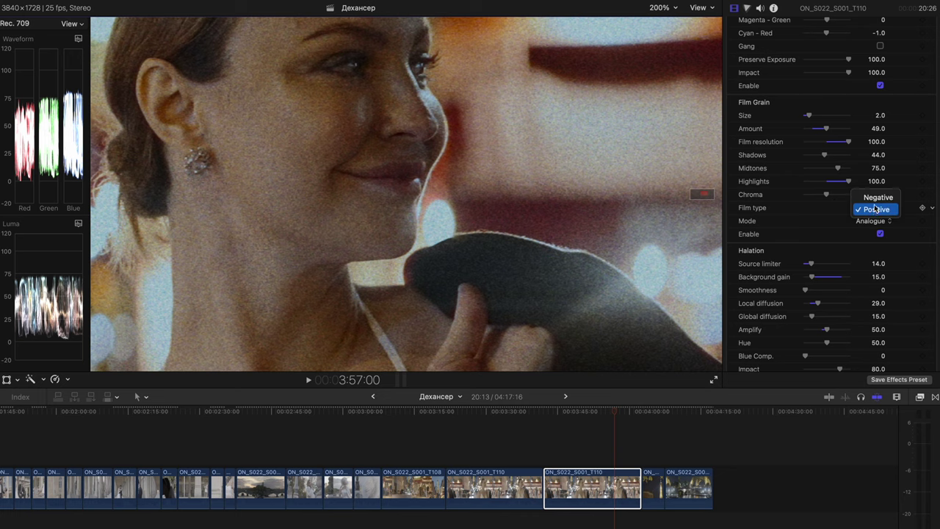
left_click(877, 198)
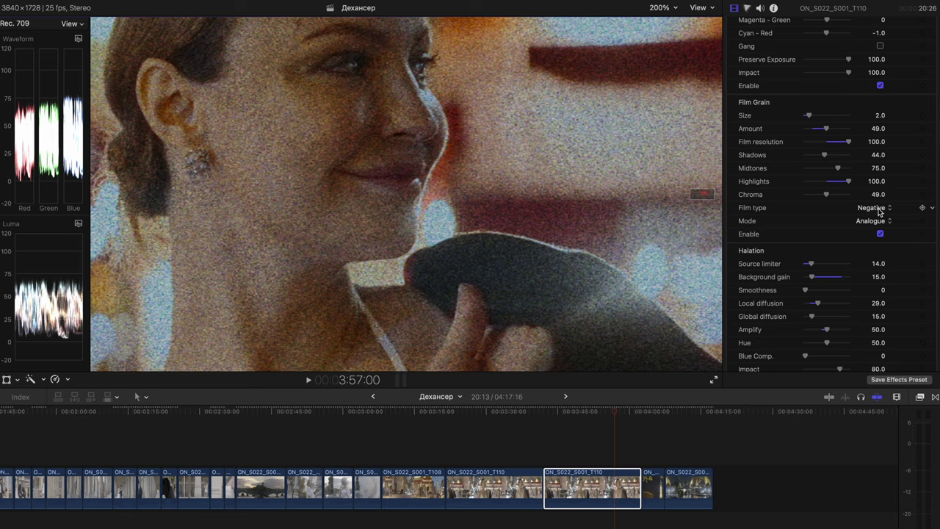
left_click(879, 212)
left_click(879, 222)
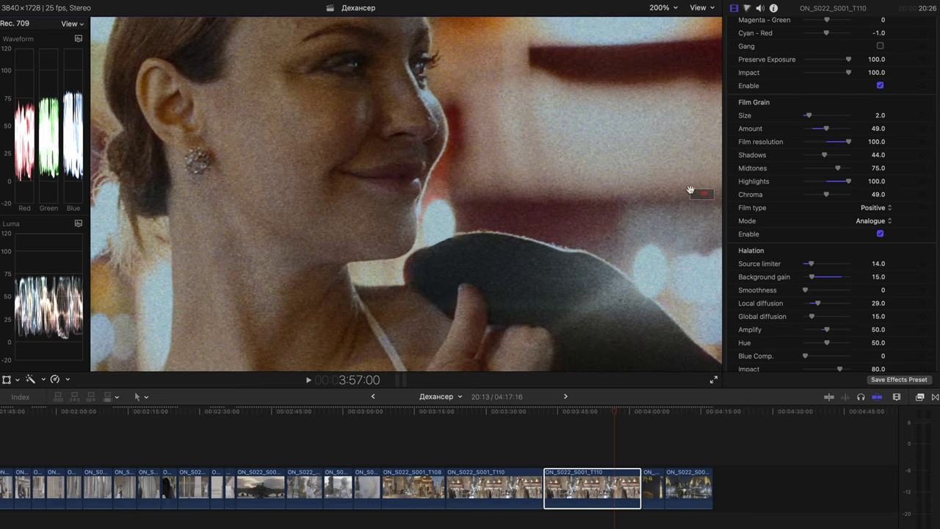
Step: Try grain mode Digital (experimental), then return it to Analogue
left_click_drag(690, 191, 700, 193)
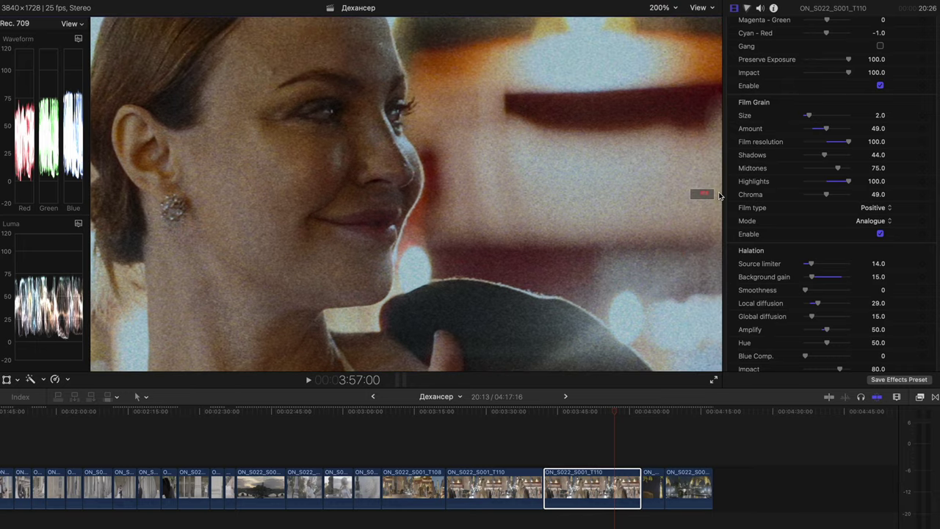
left_click(883, 221)
left_click(874, 235)
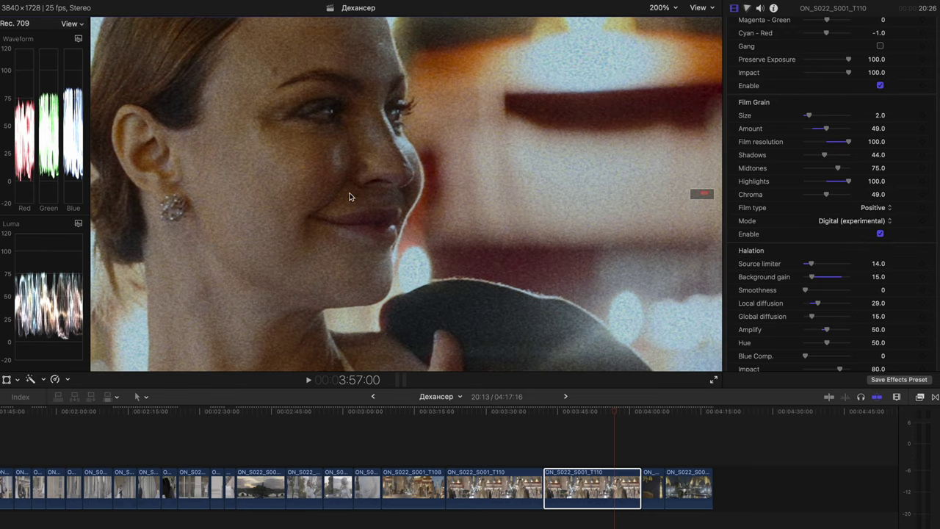
left_click(872, 210)
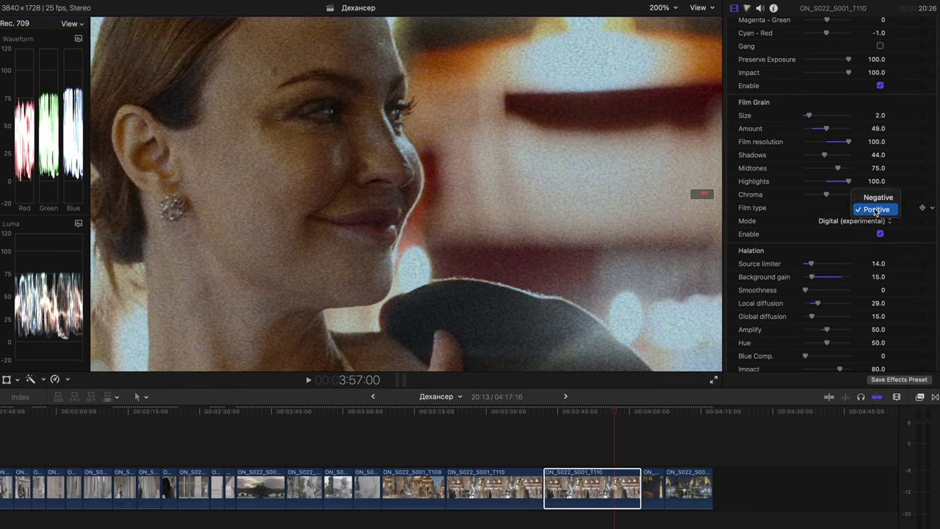
left_click(874, 209)
left_click(859, 220)
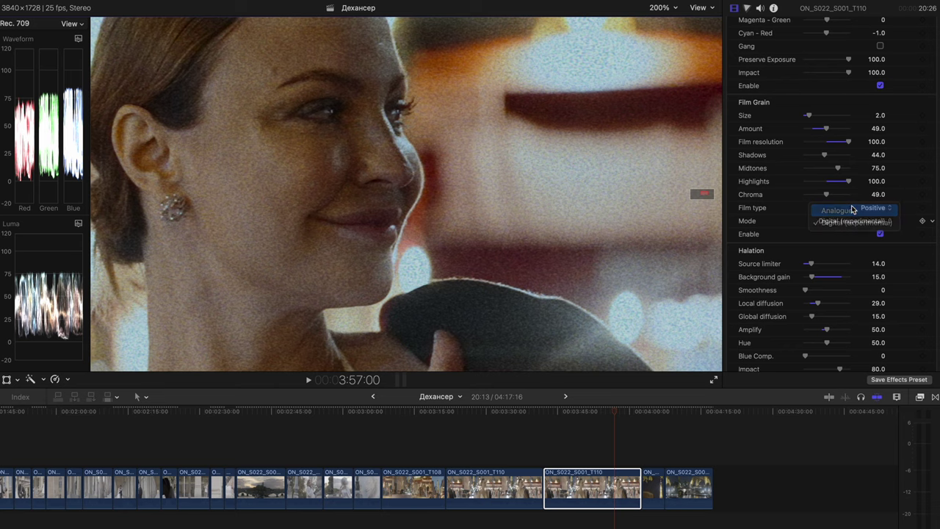
left_click(867, 208)
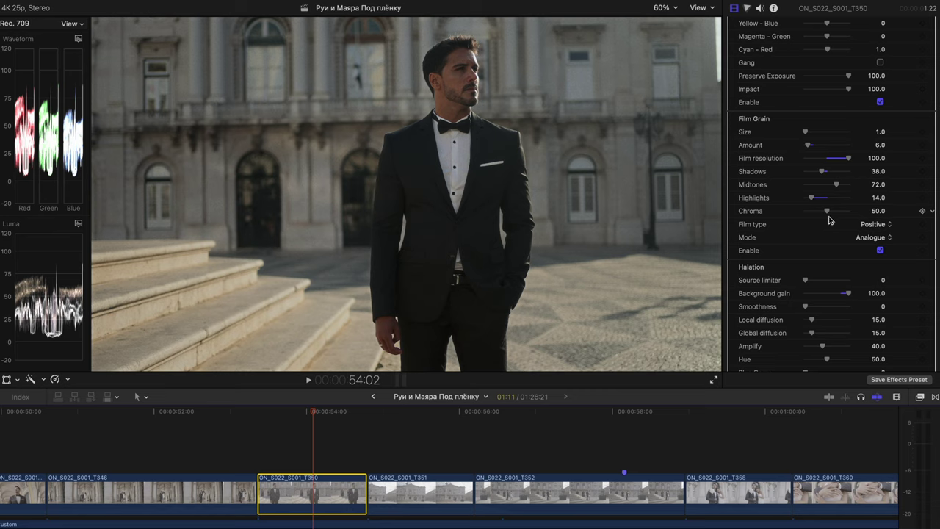
Step: Try Negative film type on the groom clip, then set it back to Positive
left_click(886, 226)
left_click(881, 225)
left_click(881, 225)
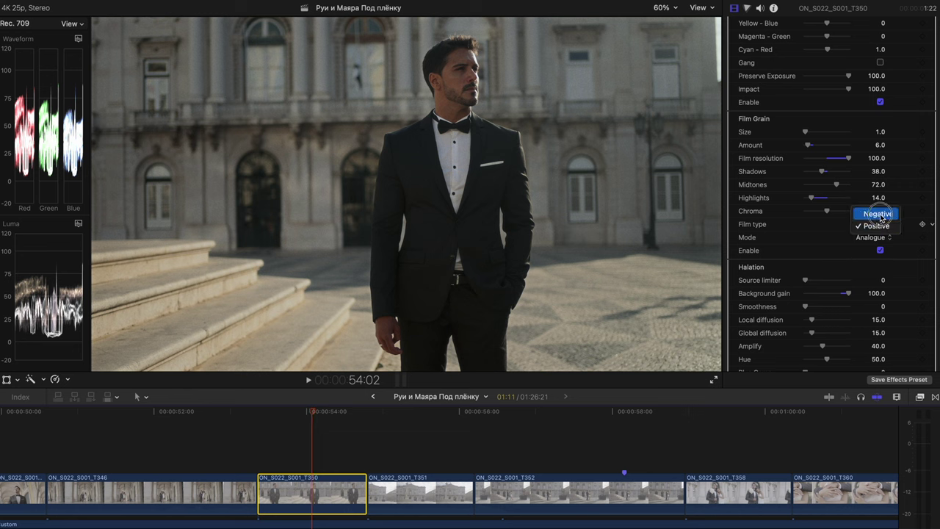
left_click(878, 215)
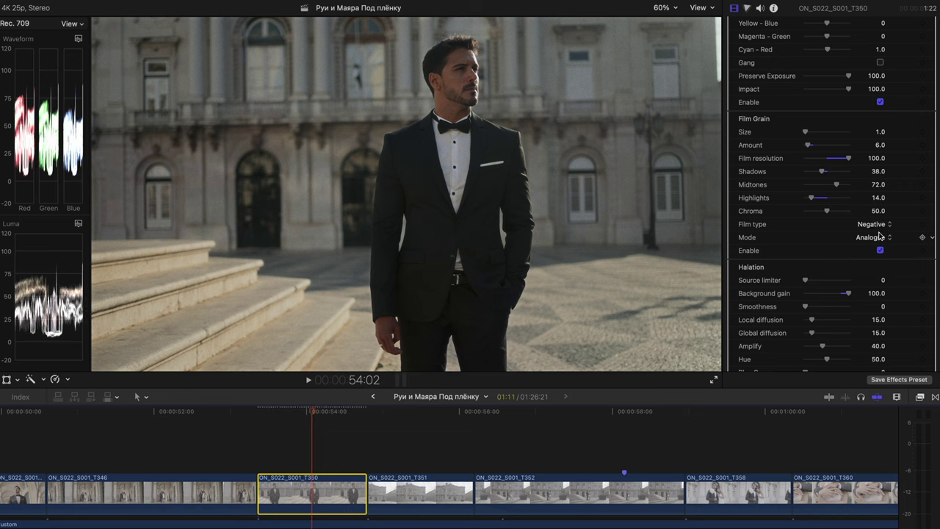
left_click(885, 233)
left_click(885, 234)
left_click(883, 224)
left_click(881, 234)
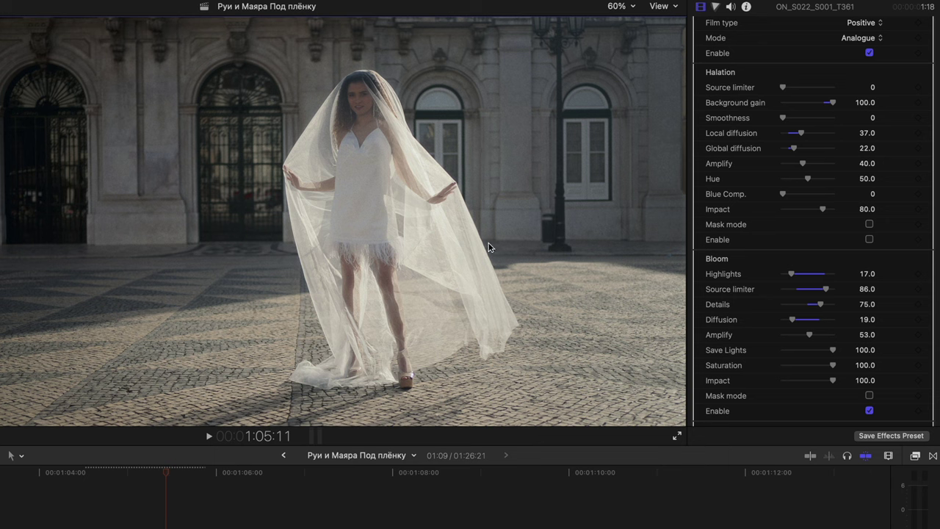
Step: Enable Halation on the veil clip, view the face at 200%, and toggle halation to compare
left_click(869, 239)
left_click(622, 6)
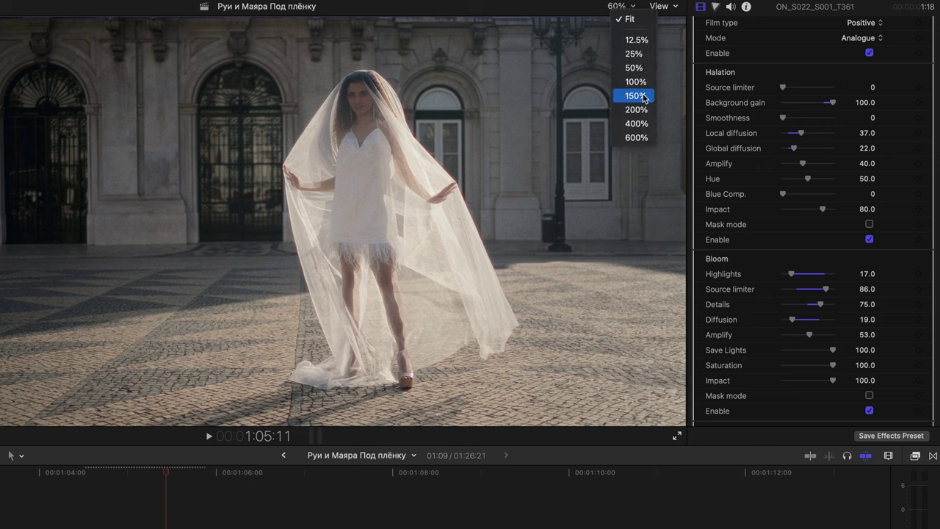
left_click(633, 113)
left_click_drag(663, 221, 663, 218)
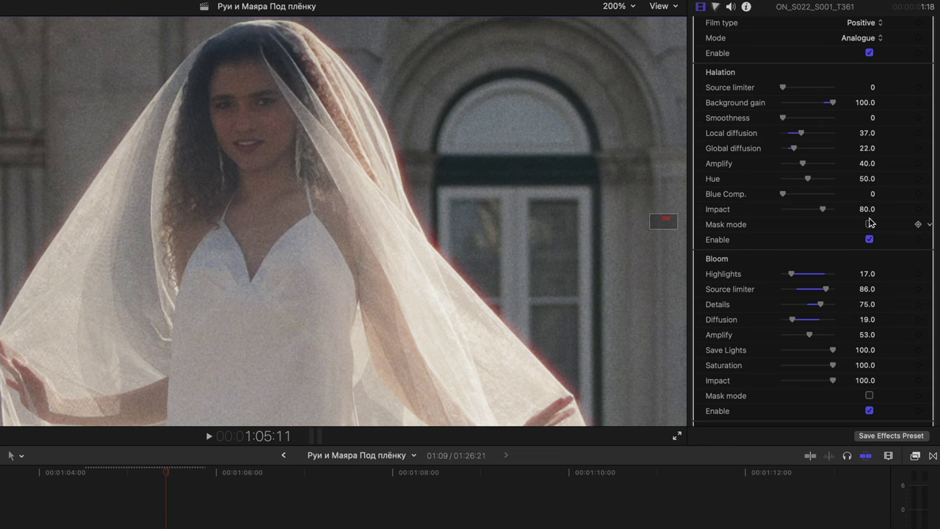
left_click(868, 239)
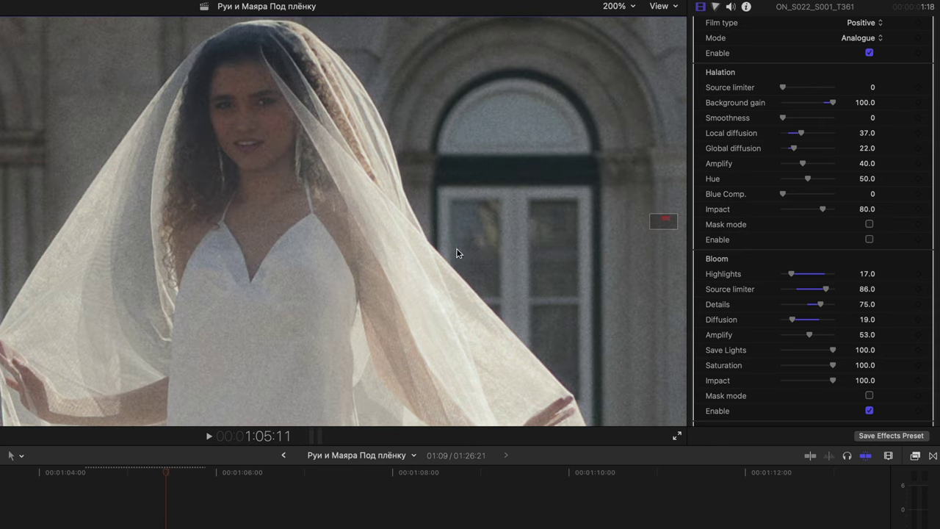
left_click(868, 240)
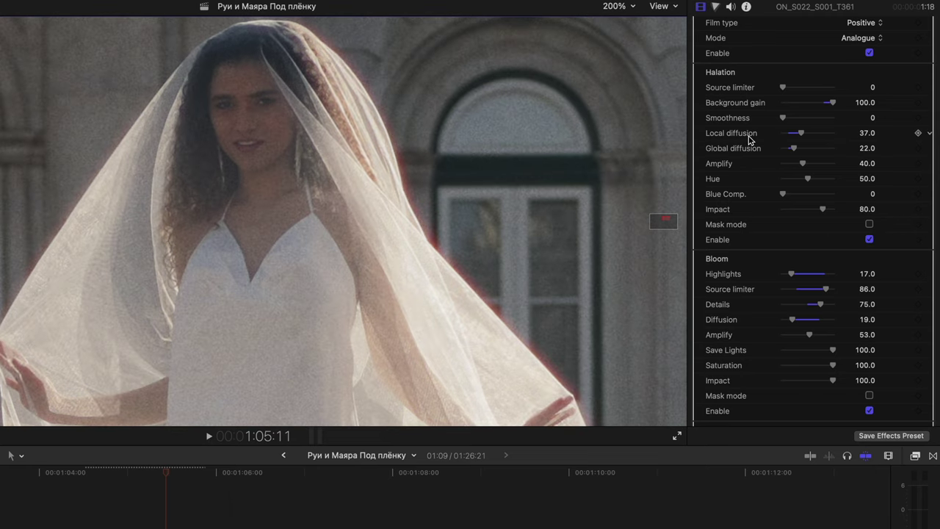
Step: Raise halation Source limiter to 98 and Local diffusion to 100, lower Impact to 54, then compare
left_click_drag(783, 87, 756, 105)
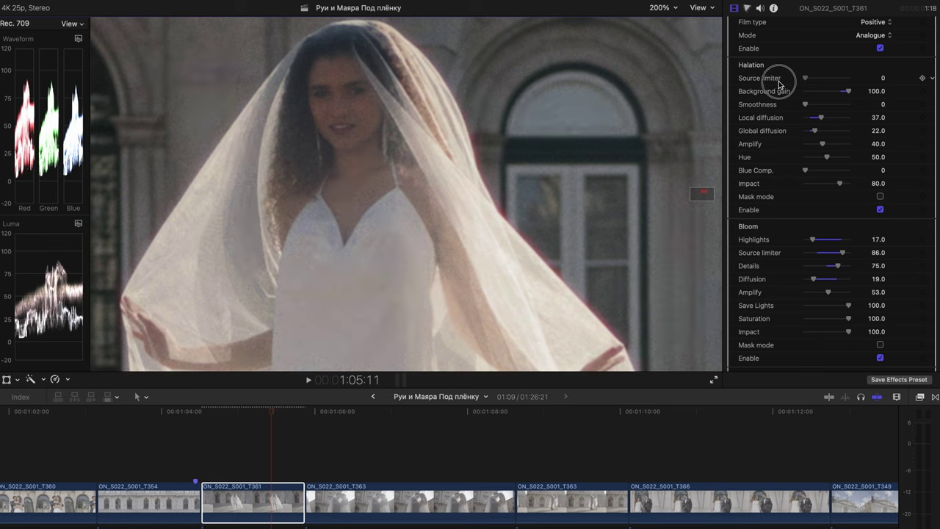
left_click_drag(826, 123, 759, 173)
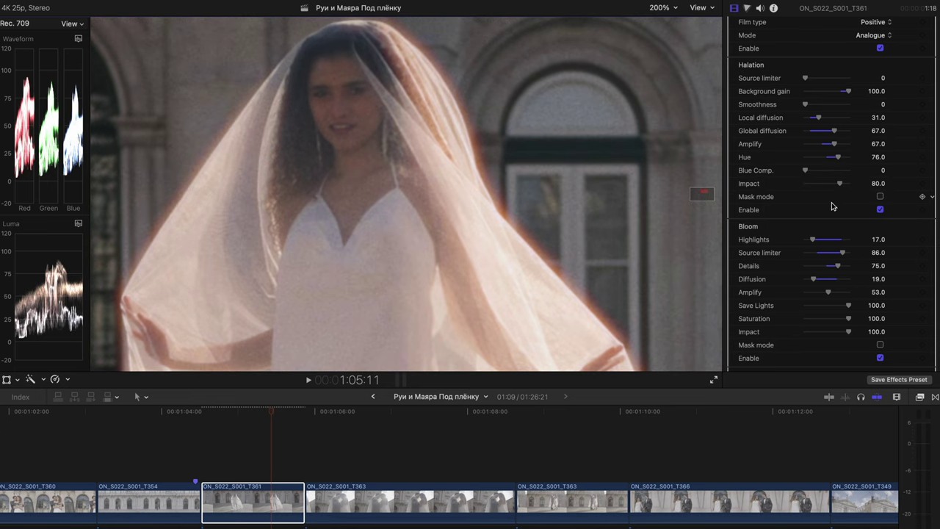
mouse_move(841, 188)
left_mouse_down()
mouse_move(789, 183)
mouse_move(833, 189)
left_mouse_up()
left_click(881, 210)
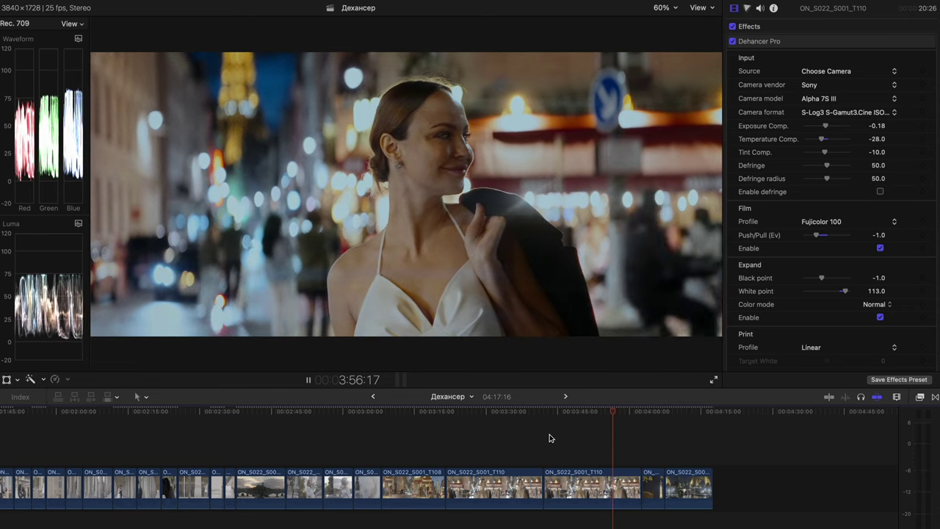
Step: Replay the night street clip from its start to review the Fujicolor 100 grade
key("space")
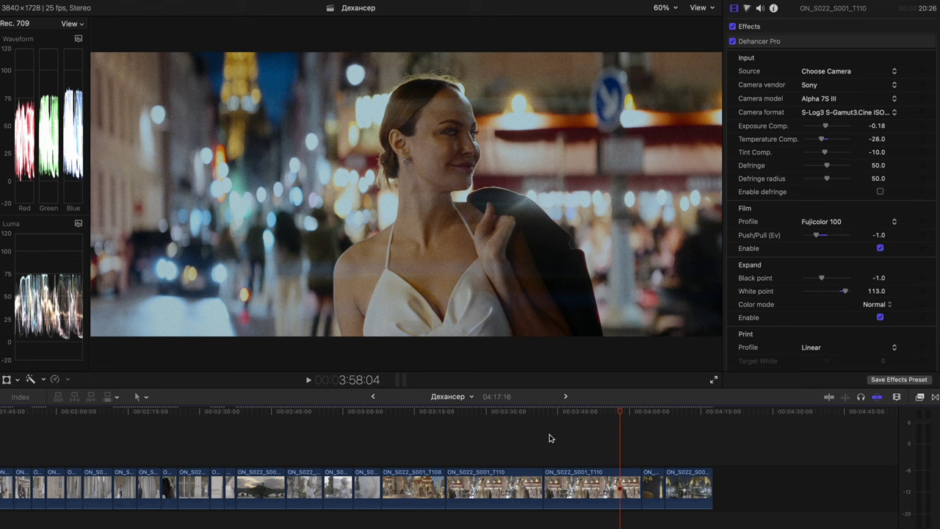
key("Up")
key("space")
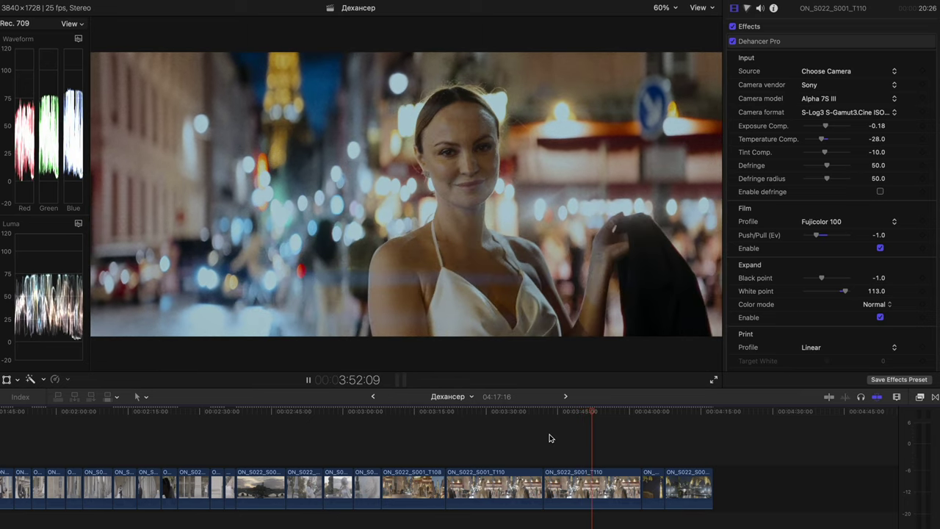
key("space")
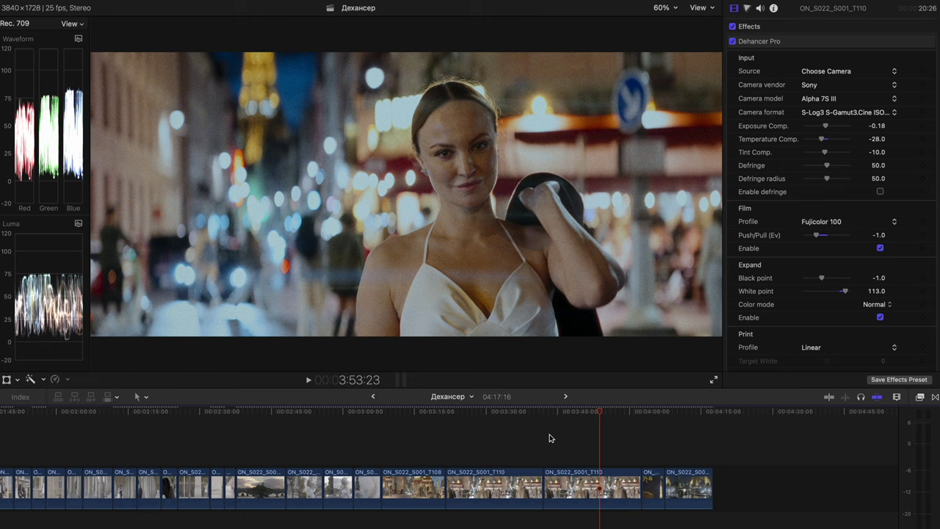
Step: Select clip ON_S022_S001_T110, play it through, and return the playhead to 3:45:04
left_click(549, 435)
key("c")
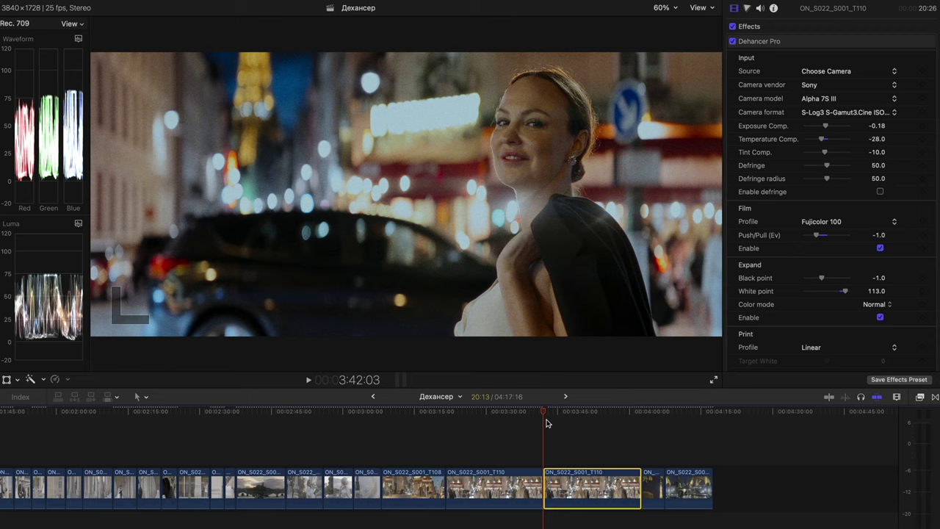
key("l")
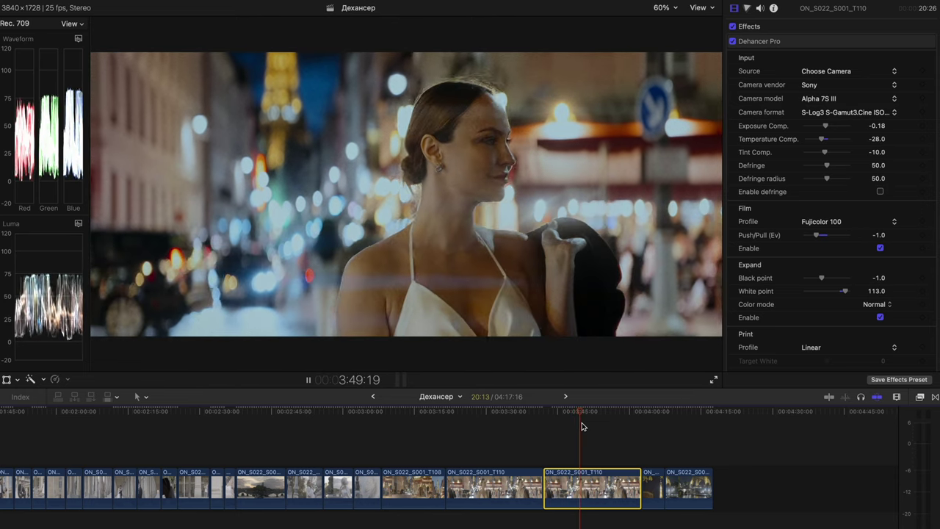
key("space")
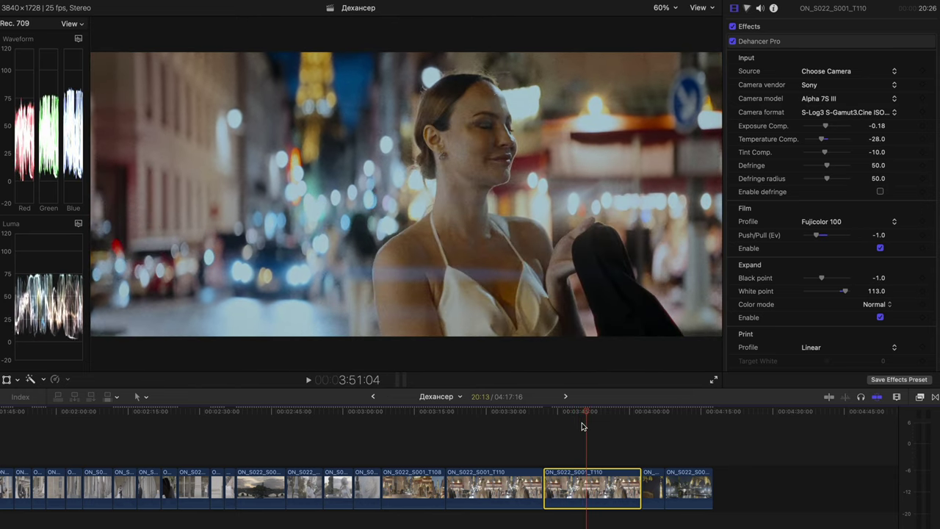
left_click(558, 435)
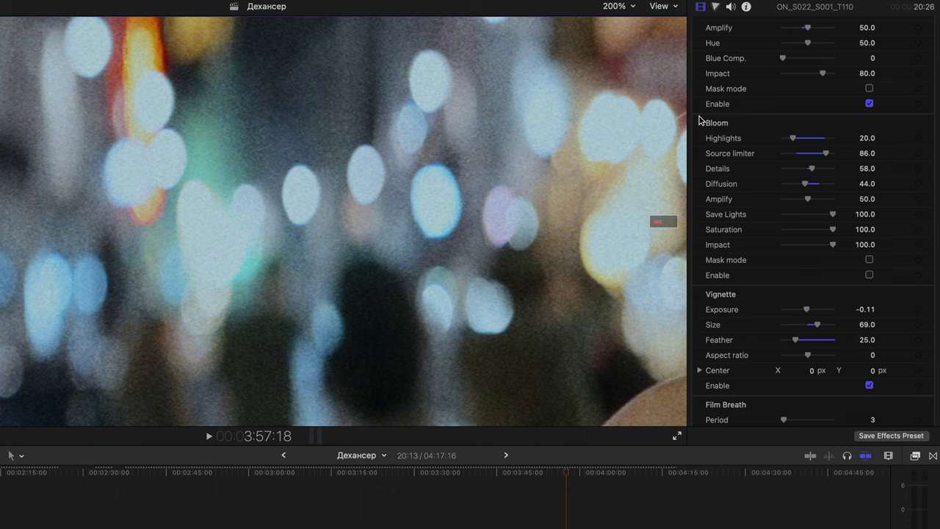
Step: Enable Bloom and set Highlights 42, Details 71, Diffusion 38, Amplify 63, keeping Impact at 100
left_click(869, 276)
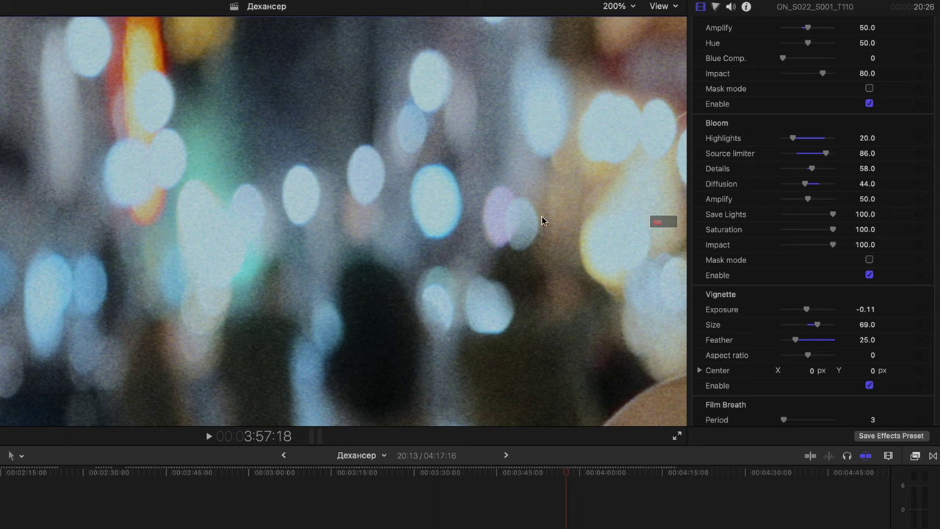
left_click_drag(793, 140, 905, 242)
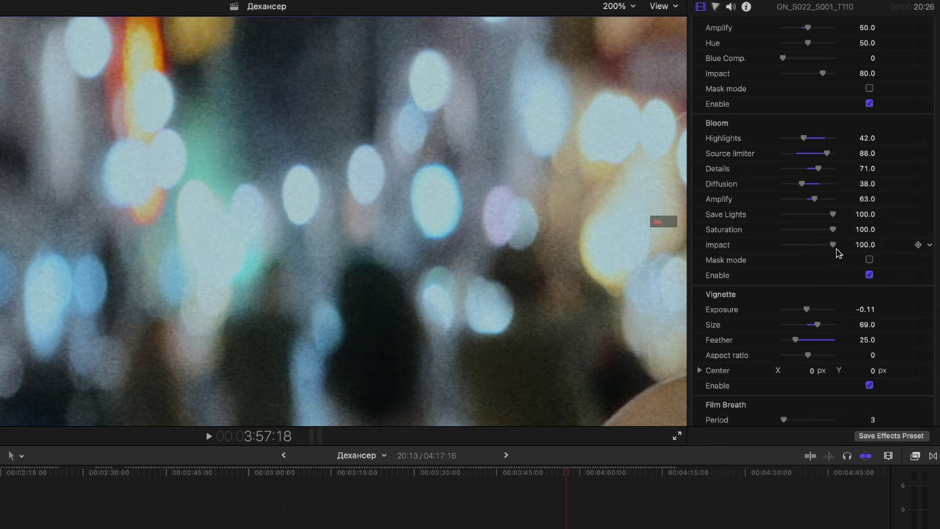
mouse_move(834, 248)
left_mouse_down()
mouse_move(803, 245)
mouse_move(845, 252)
left_mouse_up()
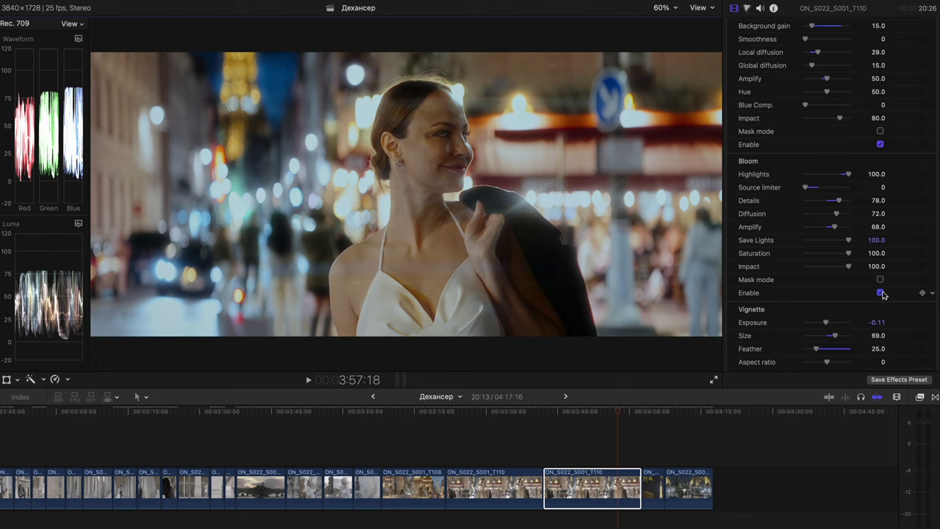
Step: View the Bloom mask while lowering Details to 72, then return to the image and compare Bloom off/on
left_click(880, 279)
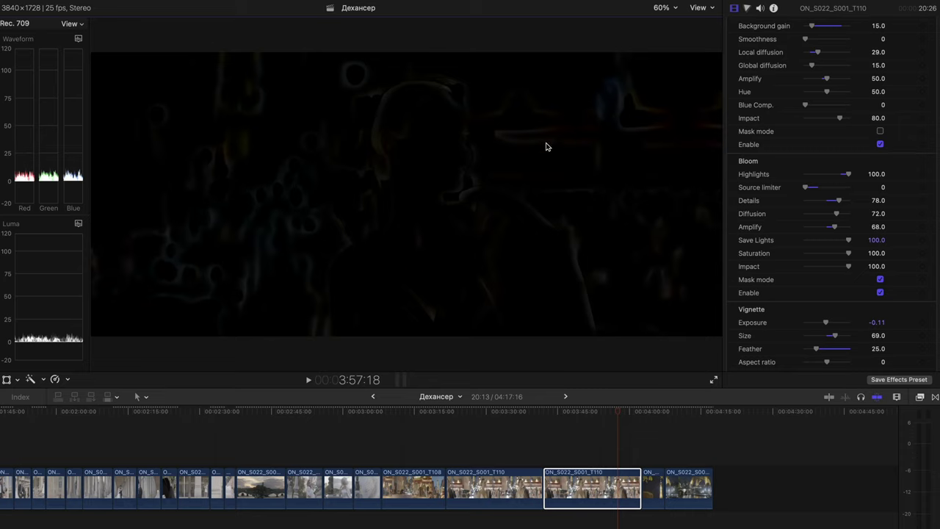
mouse_move(838, 200)
left_mouse_down()
mouse_move(780, 205)
mouse_move(850, 199)
mouse_move(804, 182)
mouse_move(849, 176)
mouse_move(833, 209)
left_mouse_up()
left_click(880, 280)
left_click(880, 293)
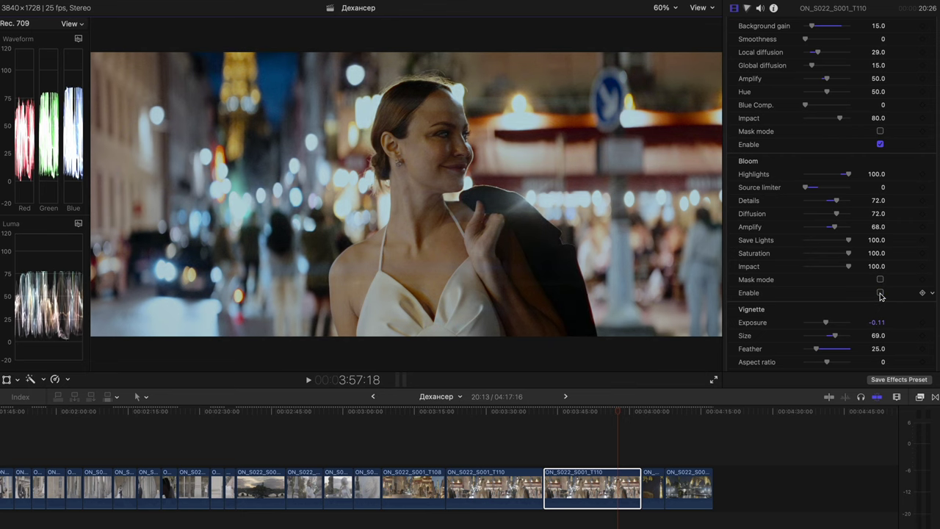
left_click(880, 293)
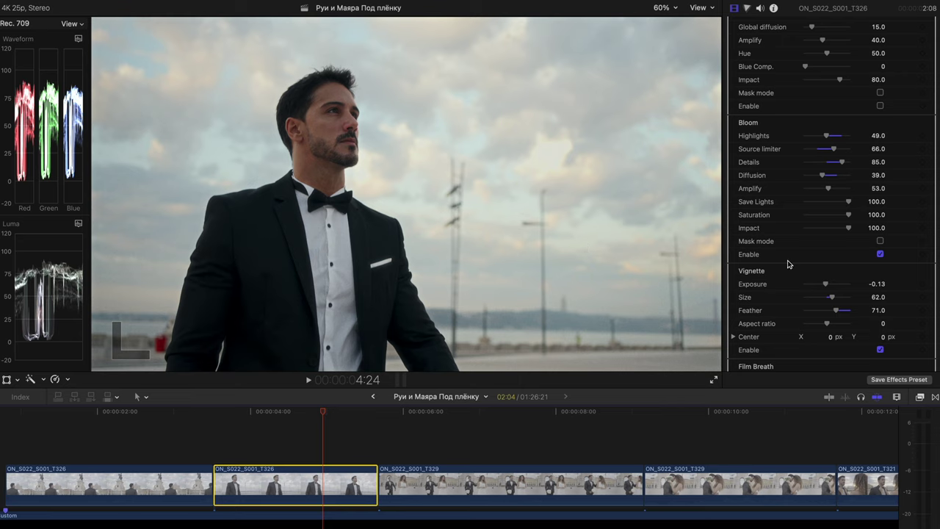
Step: Toggle Bloom off and on for a before/after comparison on the groom clip
left_click(880, 254)
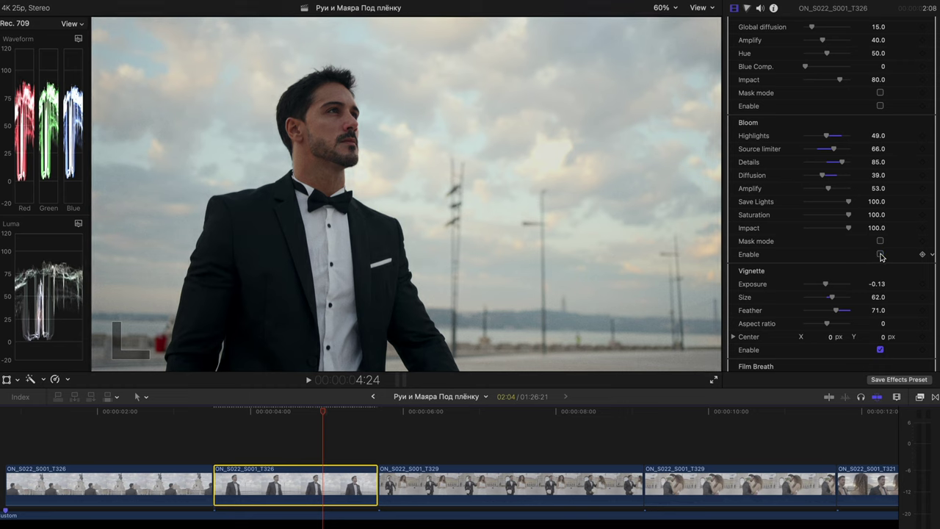
left_click(880, 254)
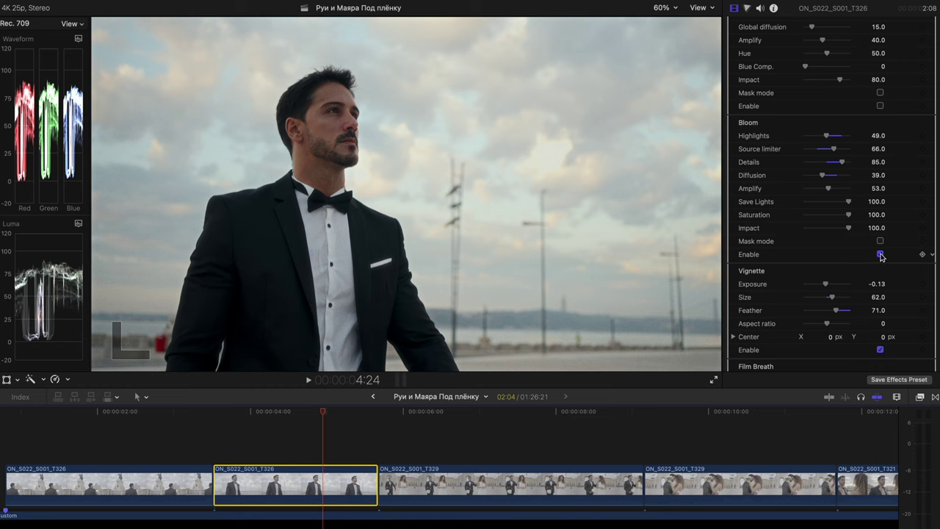
left_click(880, 254)
left_click(881, 254)
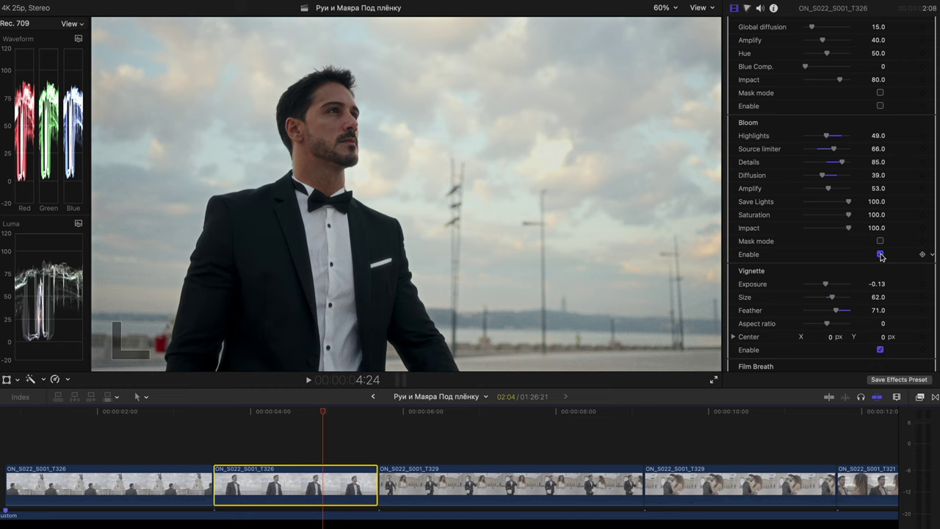
Step: Zoom the viewer to 200% on the groom's face and compare Bloom on versus off
left_click(660, 7)
left_click(678, 98)
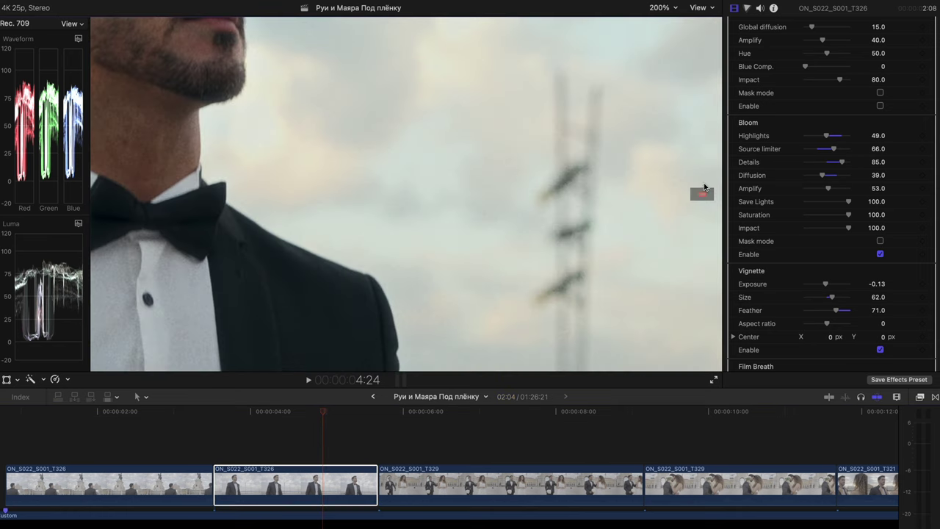
scroll(260, 235, "up", 5)
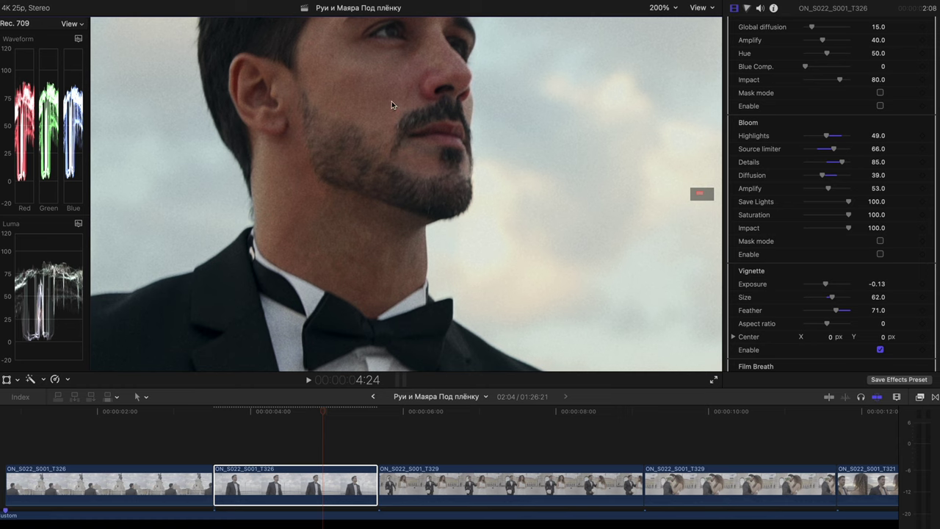
left_click(880, 254)
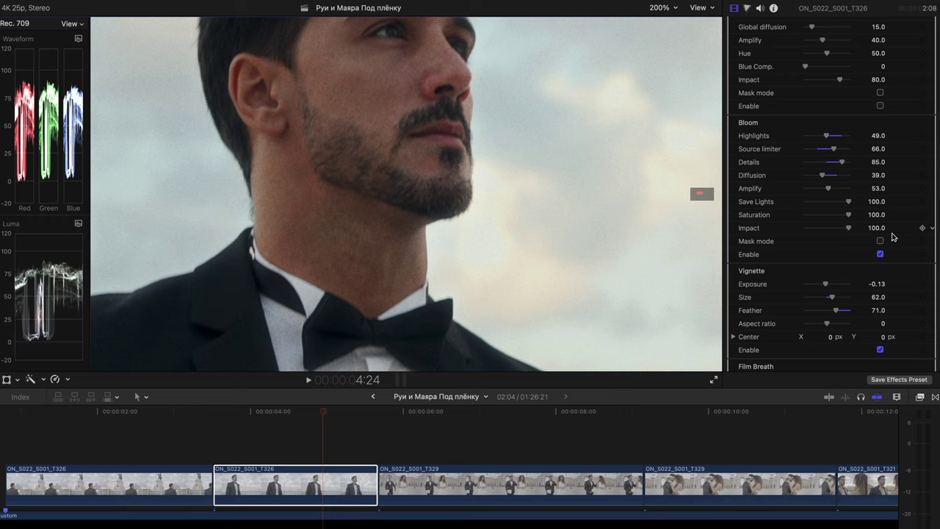
left_click(880, 254)
left_click(880, 254)
Step: Return the viewer to Fit and compare Bloom again, leaving it enabled
left_click(663, 8)
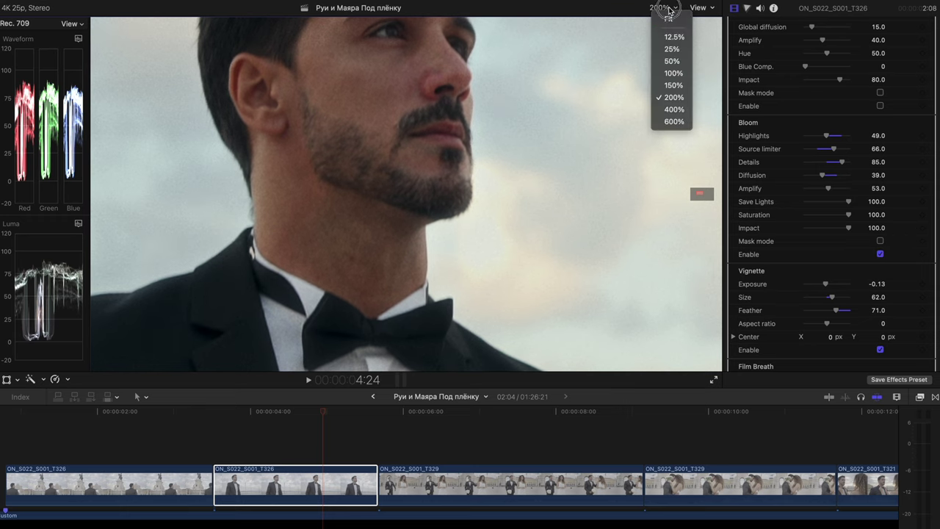
left_click(672, 12)
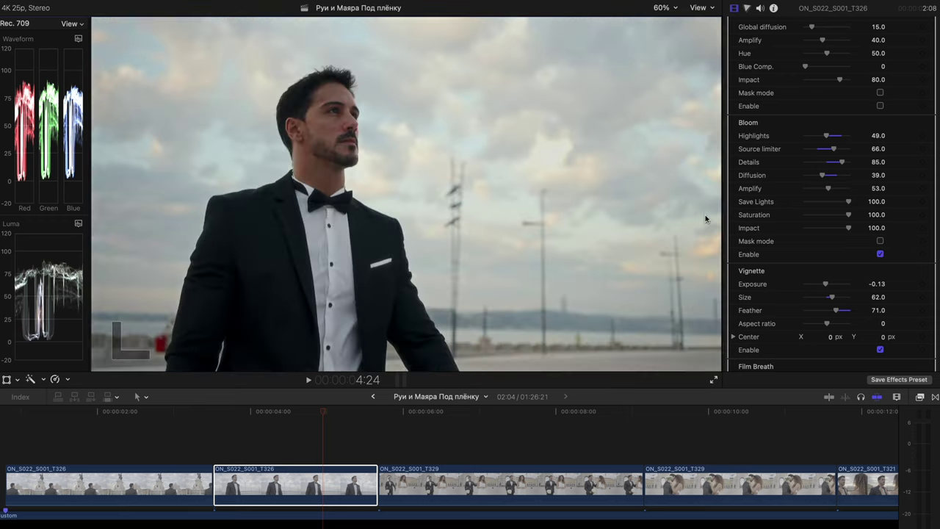
left_click(880, 254)
left_click(880, 254)
left_click(880, 254)
left_click(881, 254)
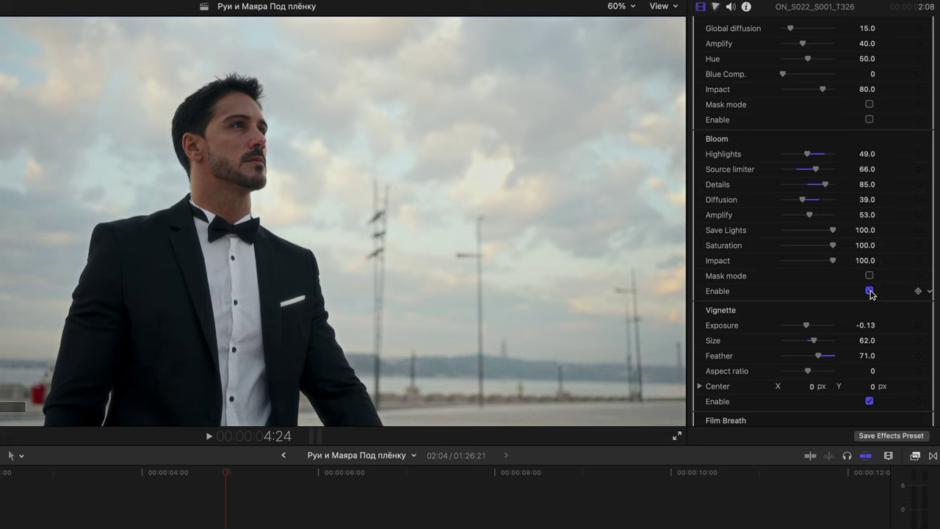
Step: Compare Bloom off and on for the embracing couple clip, leaving it on
left_click(866, 223)
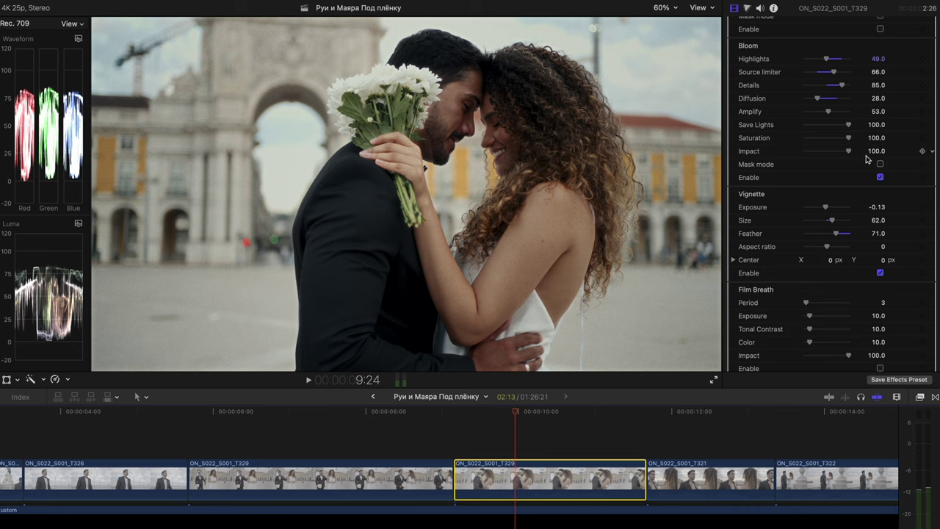
left_click(880, 177)
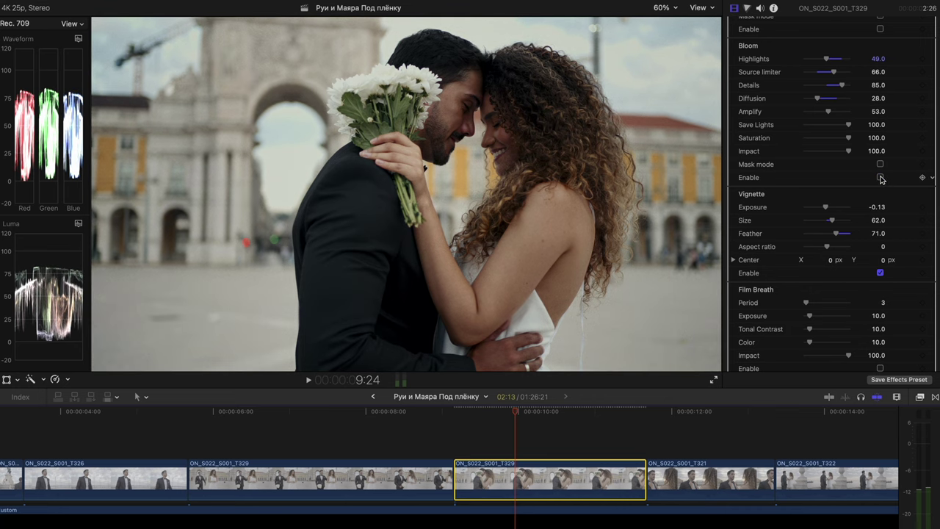
left_click(881, 177)
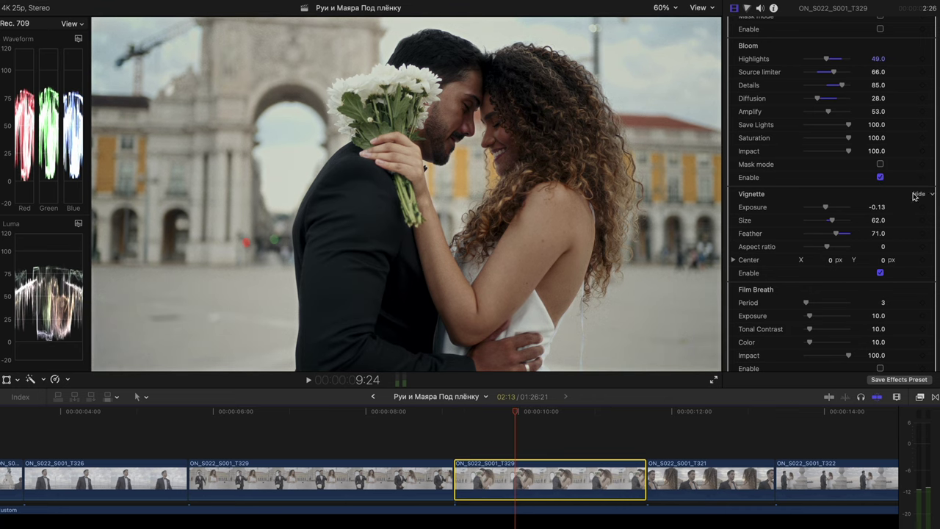
left_click(881, 177)
left_click(881, 177)
Step: Compare the Vignette on and off, then brighten its edges by raising Exposure
scroll(771, 220, "down", 3)
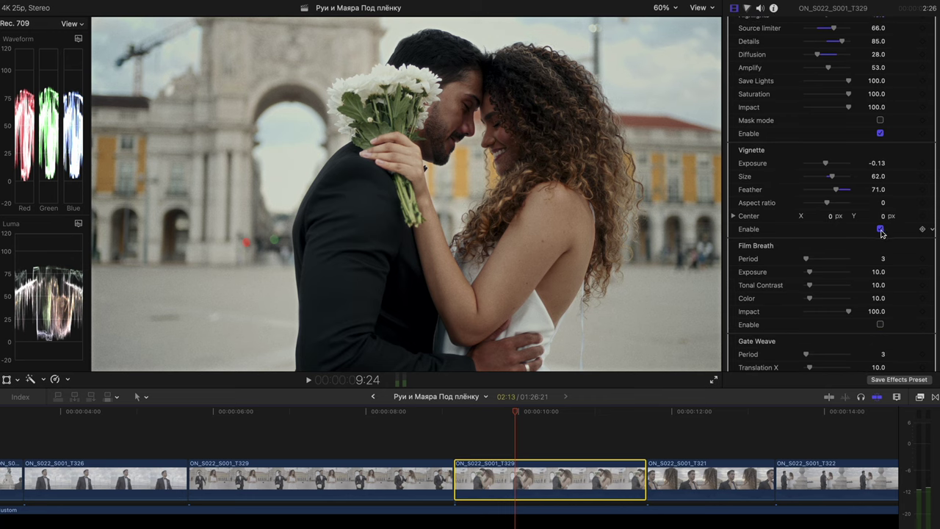
left_click(880, 230)
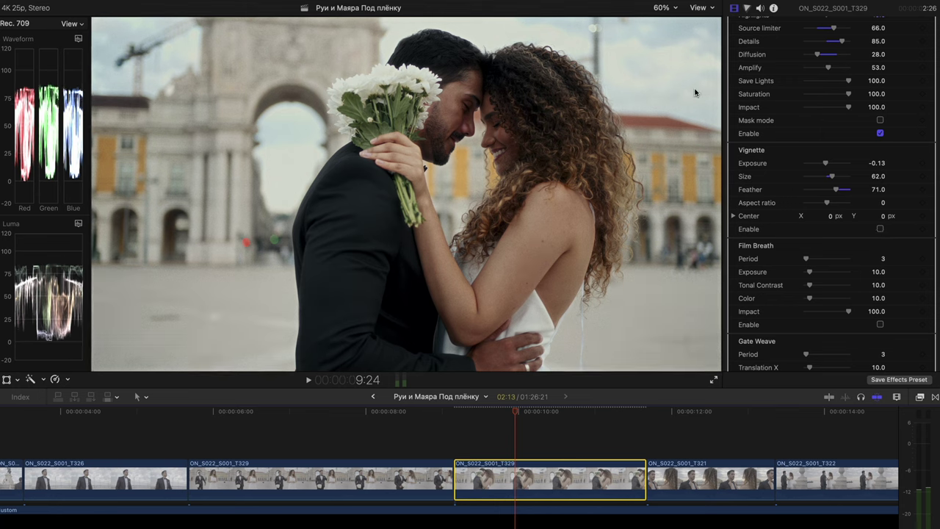
left_click(880, 229)
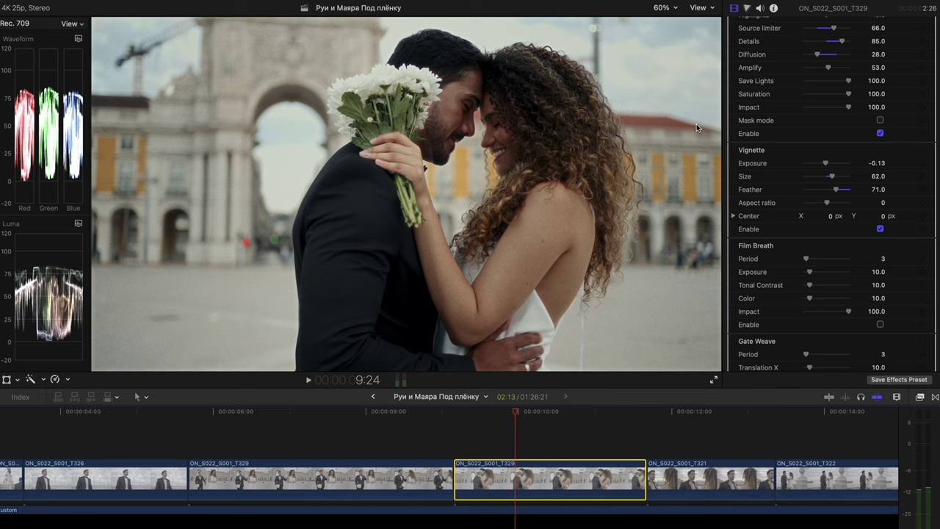
left_click_drag(827, 163, 848, 191)
left_click_drag(813, 163, 822, 164)
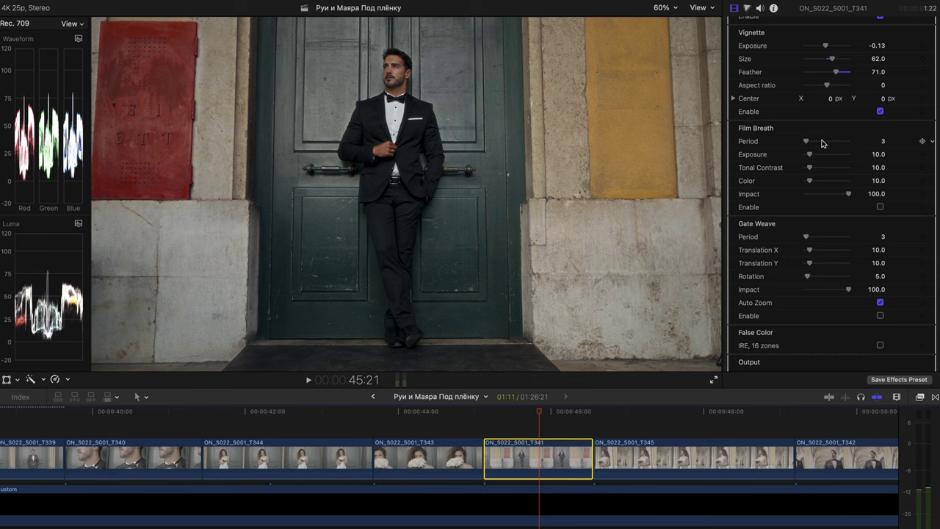
Step: Enable Film Breath at Period 28 and Exposure 21, and enable Gate Weave with a higher Period
left_click(880, 206)
left_click(806, 141)
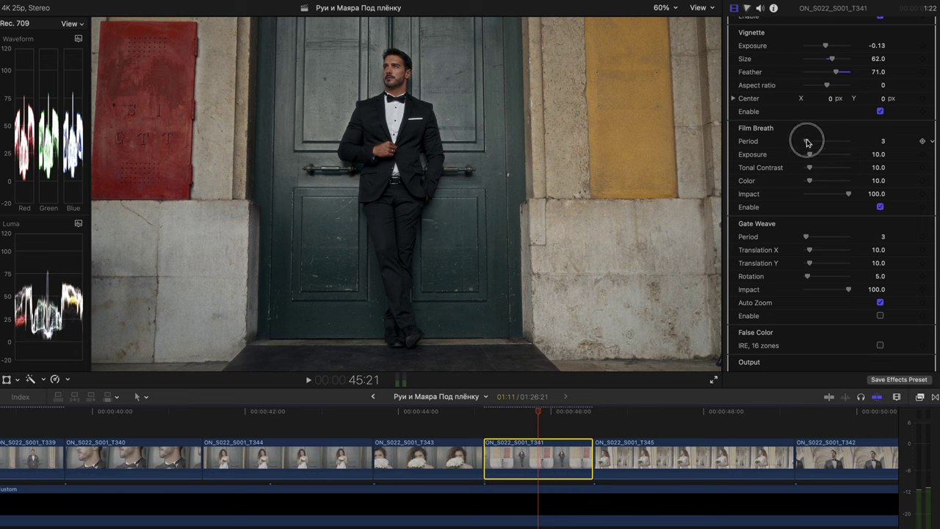
left_click_drag(806, 142, 814, 184)
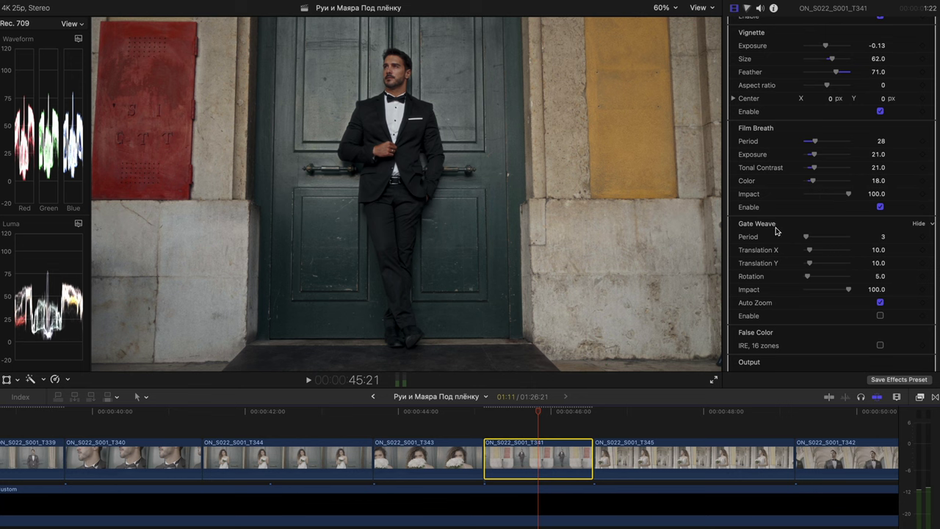
left_click(881, 317)
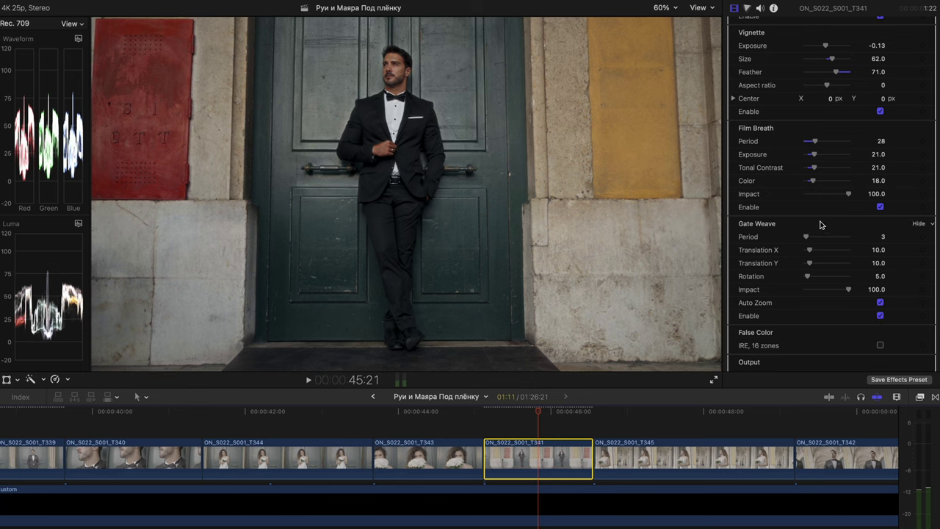
mouse_move(806, 235)
left_mouse_down()
mouse_move(816, 283)
mouse_move(815, 236)
left_mouse_up()
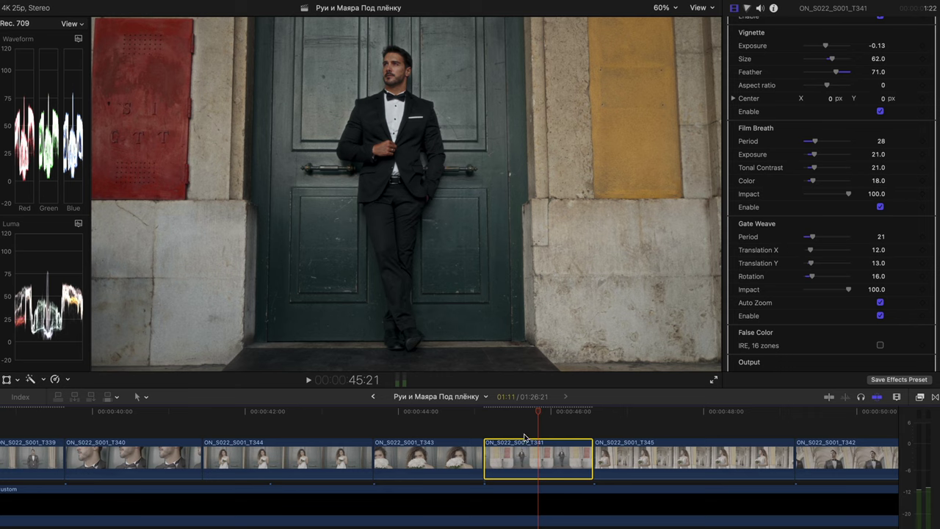
Step: Play back the graded clips, select T343 then T341, and scroll to Film Breath and Gate Weave
left_click(492, 461)
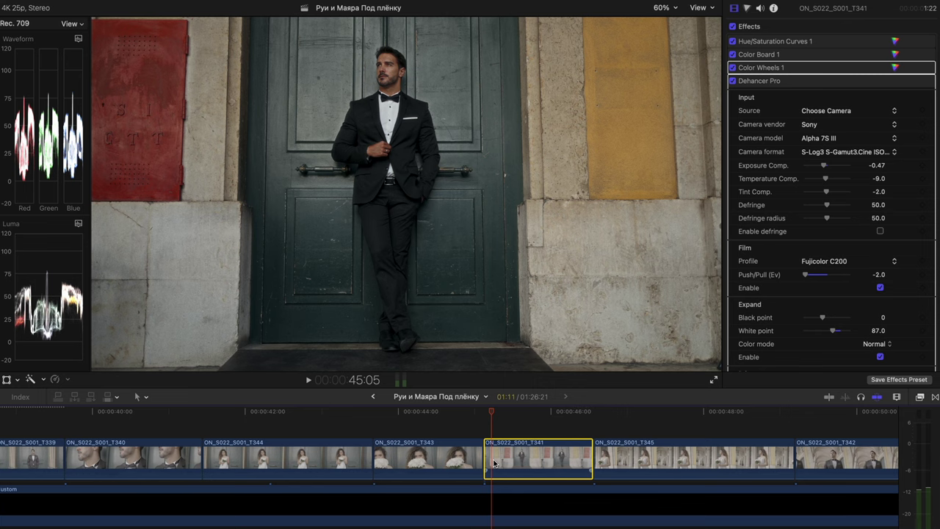
key("space")
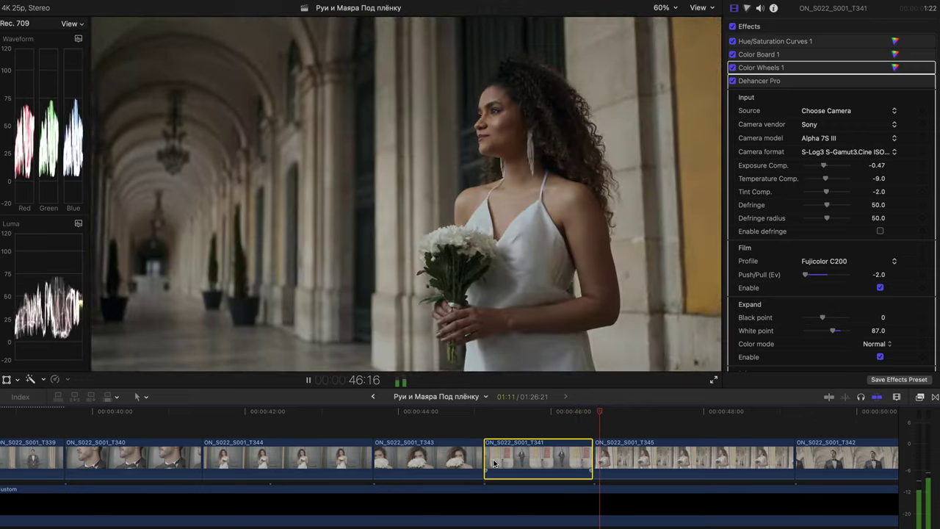
left_click(498, 429)
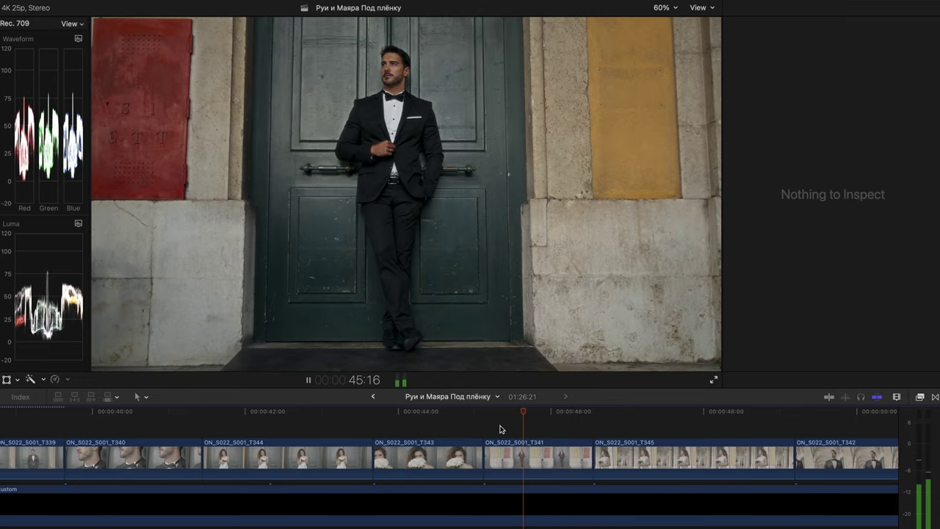
left_click(477, 444)
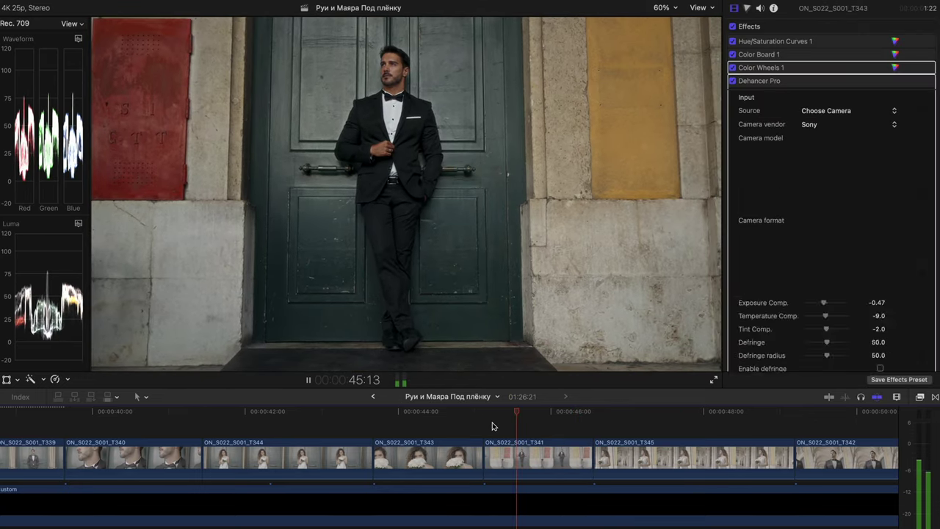
key("space")
left_click(518, 456)
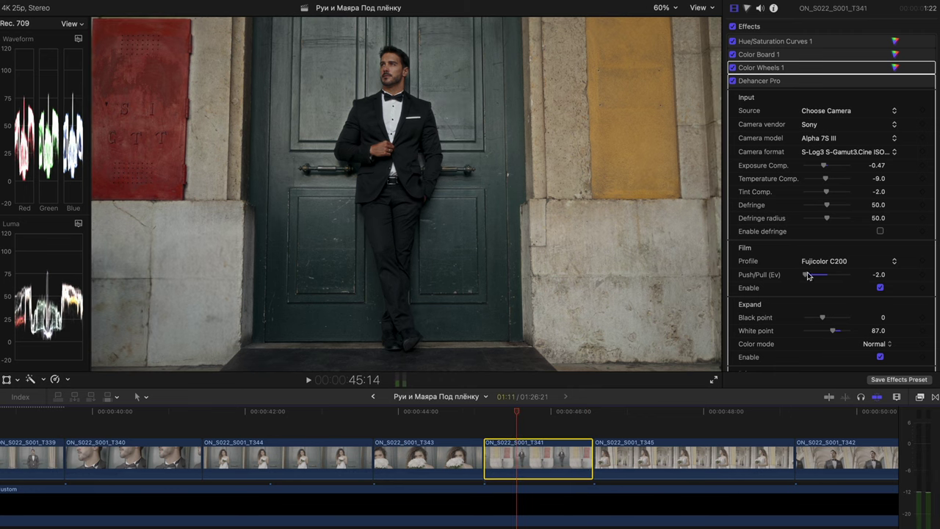
scroll(810, 268, "down", 15)
scroll(810, 268, "down", 3)
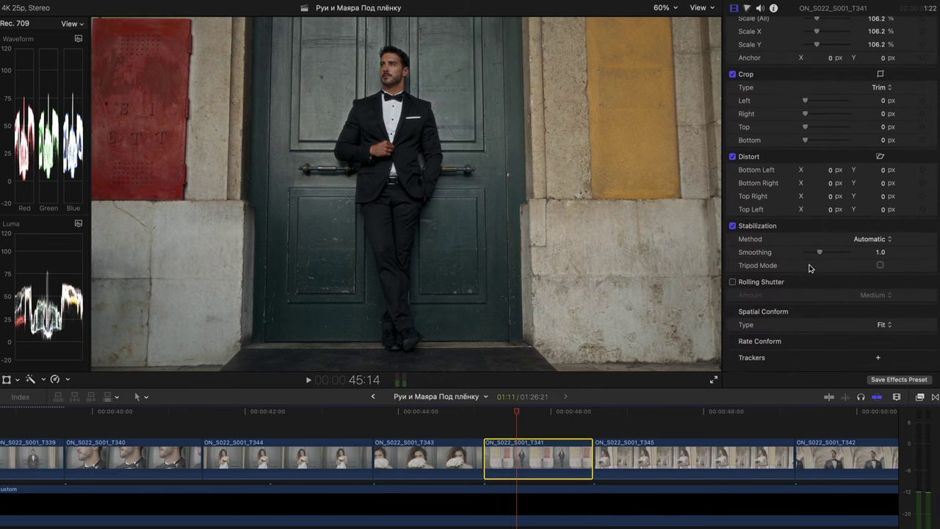
scroll(810, 268, "up", 15)
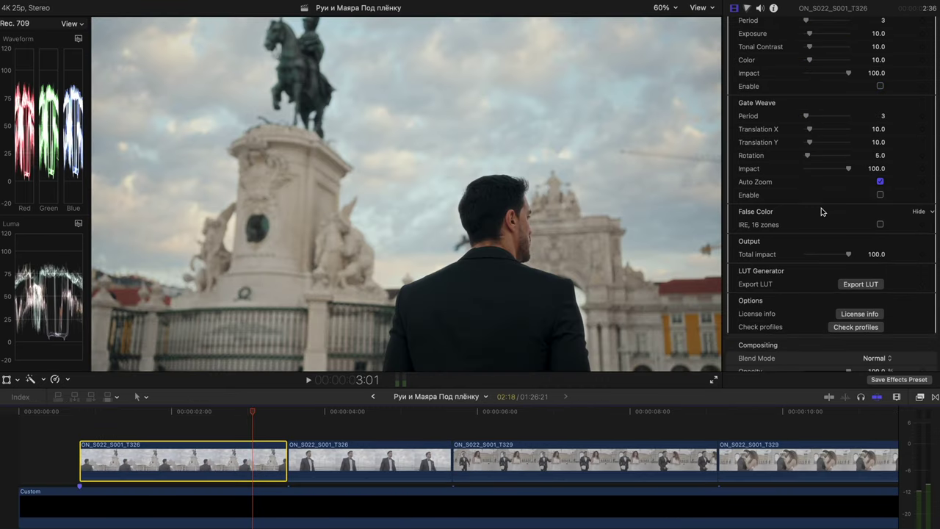
Step: Turn on the IRE 16-zone false colour and lower the Expand white point from 93 to 91
left_click(880, 225)
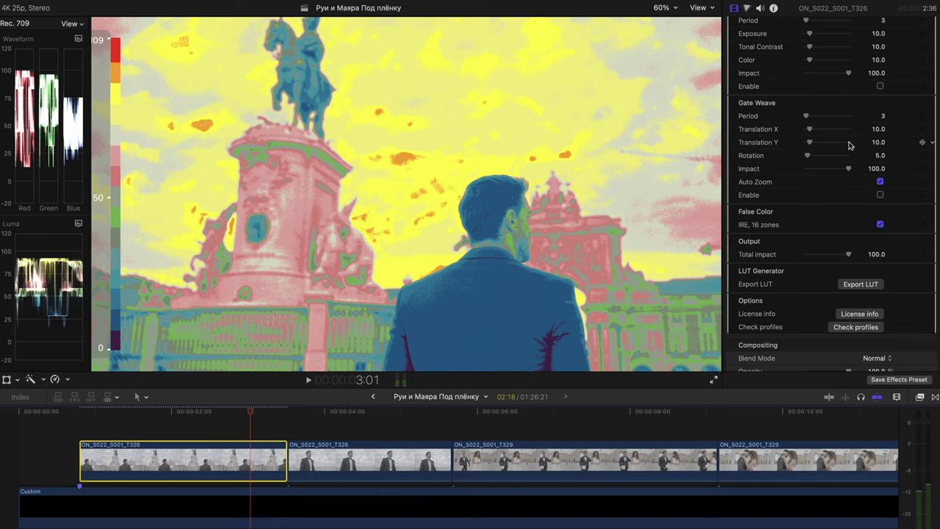
scroll(880, 230, "up", 15)
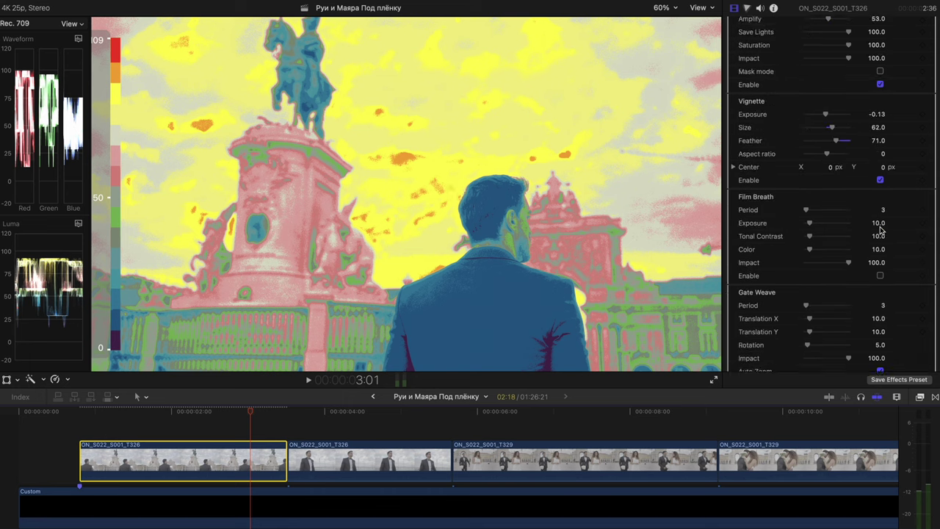
scroll(880, 230, "up", 4)
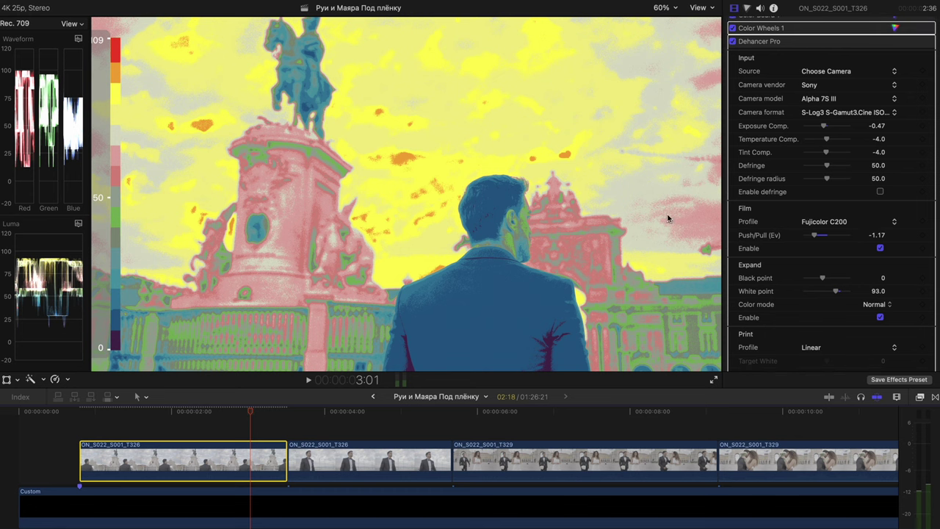
scroll(828, 182, "up", 1)
scroll(832, 204, "down", 4)
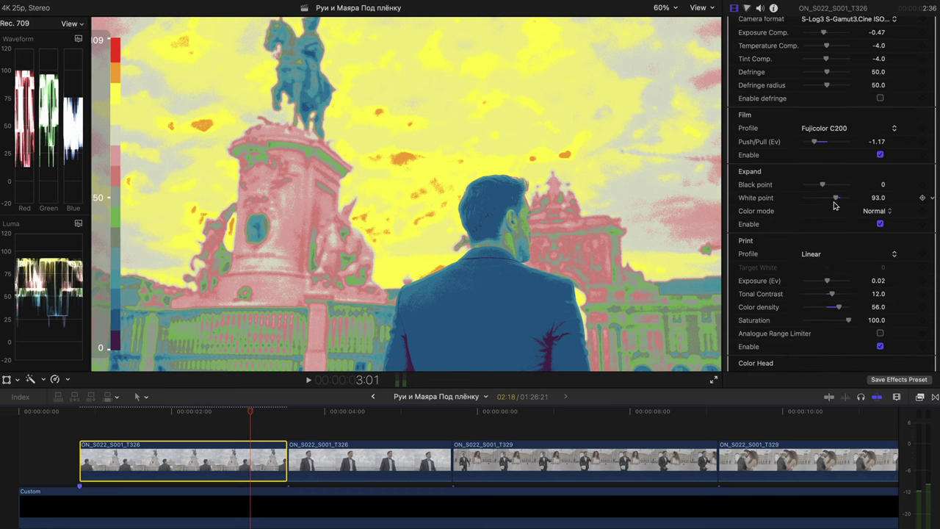
left_click_drag(835, 199, 834, 201)
Step: Switch off the false colour overlay
scroll(860, 276, "down", 10)
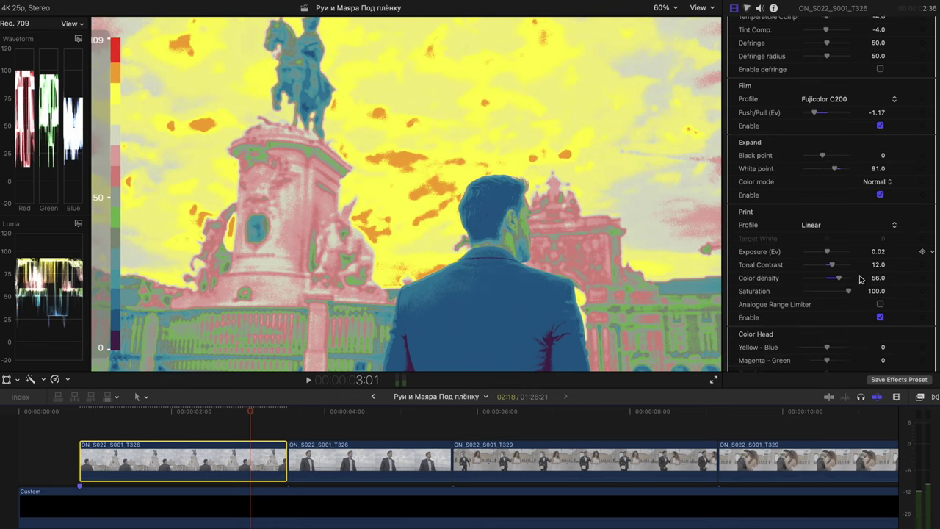
scroll(859, 271, "down", 10)
scroll(859, 272, "up", 3)
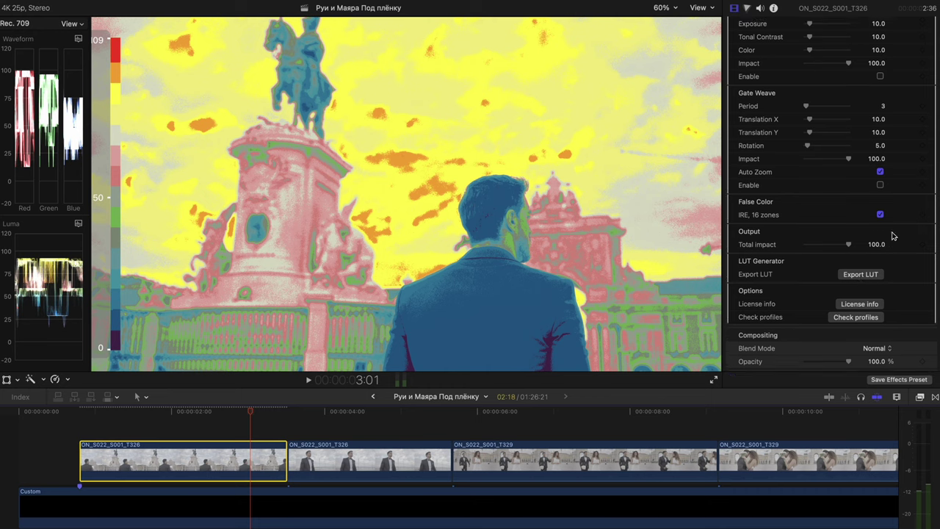
left_click(879, 215)
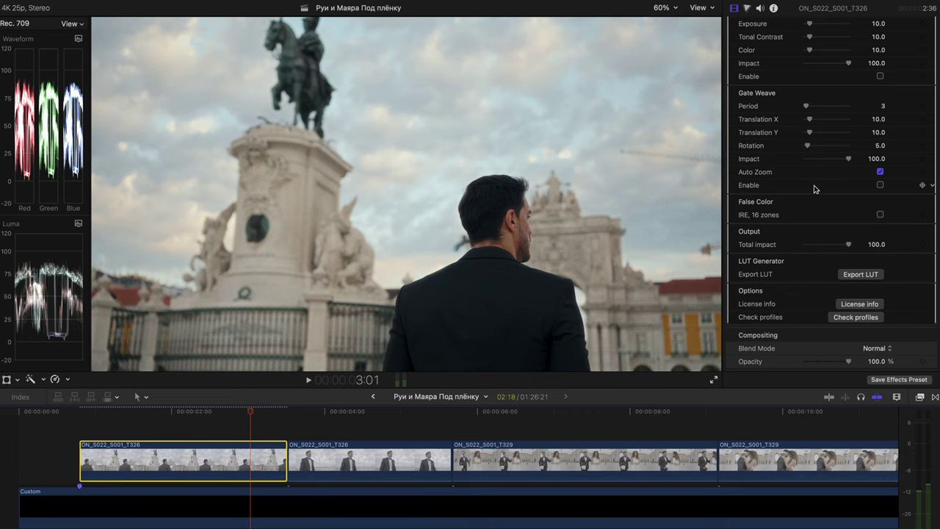
Step: Export clip T326's Dehancer grade as a LUT from the LUT Generator
left_click(880, 215)
scroll(880, 215, "down", 3)
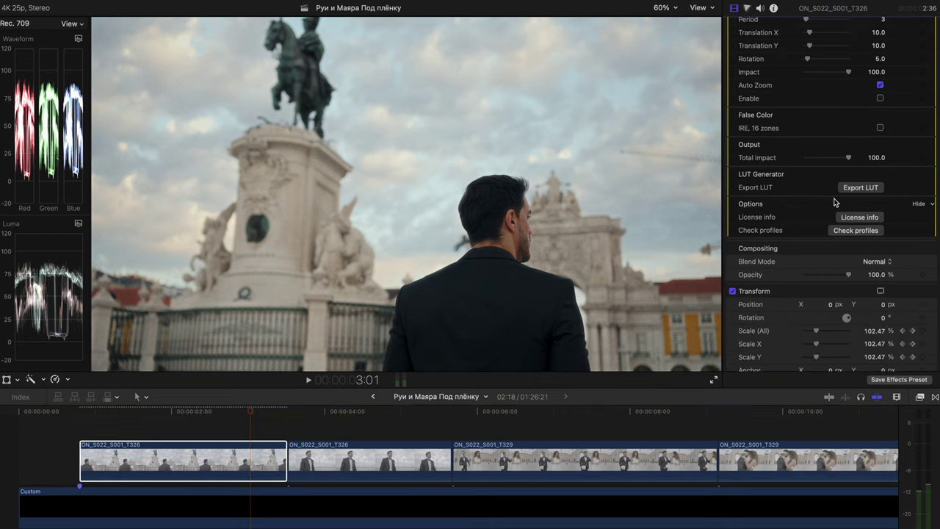
left_click(874, 189)
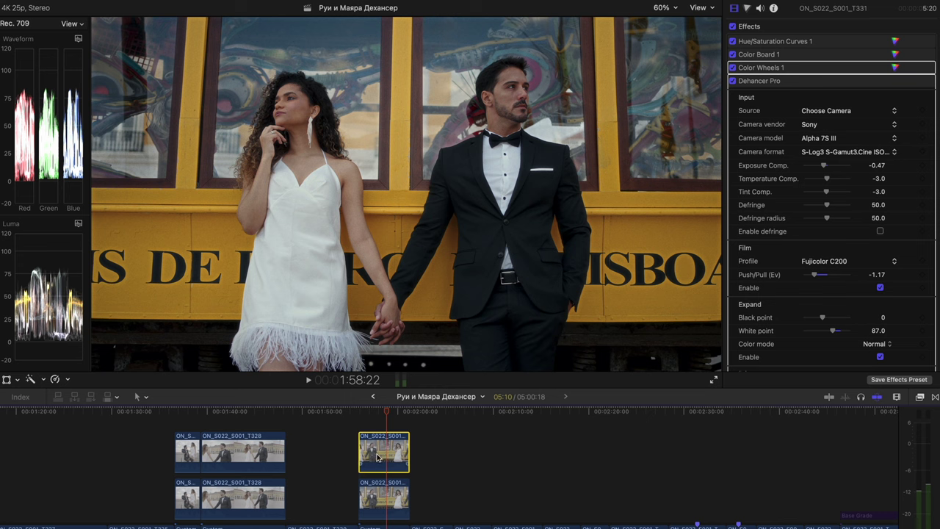
scroll(379, 451, "down", 1)
scroll(379, 451, "right", 1)
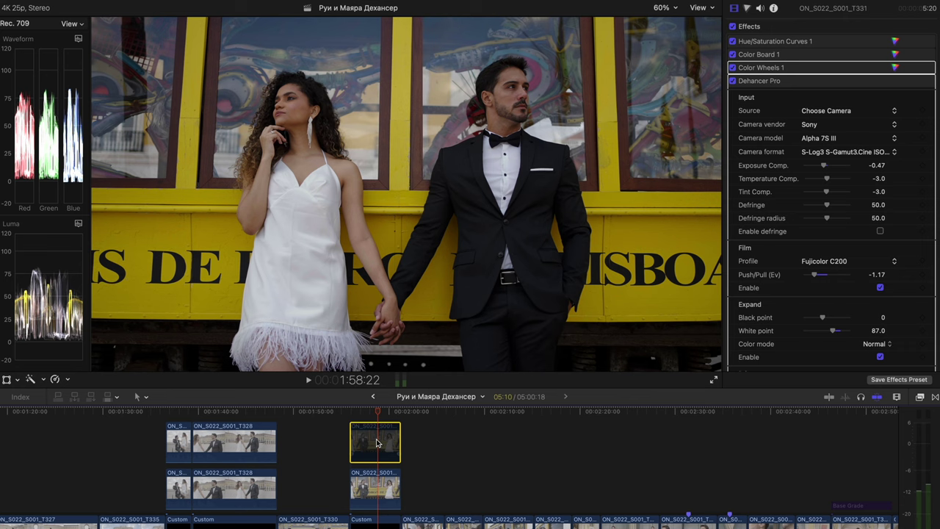
left_click(380, 499)
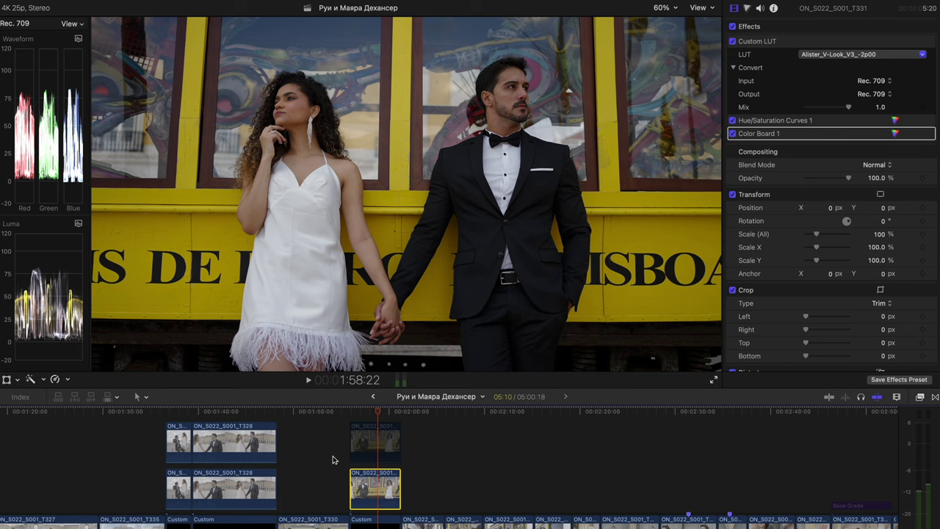
left_click(375, 451)
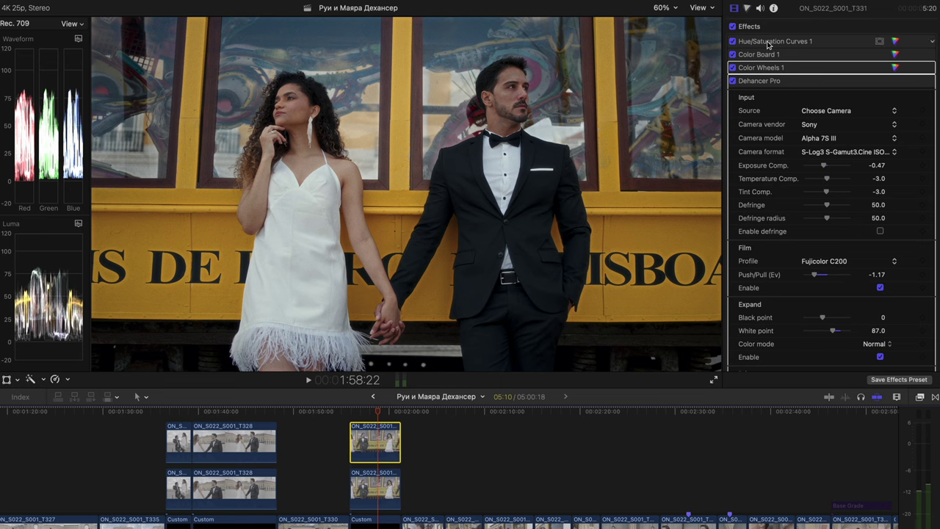
left_click(733, 81)
left_click(733, 81)
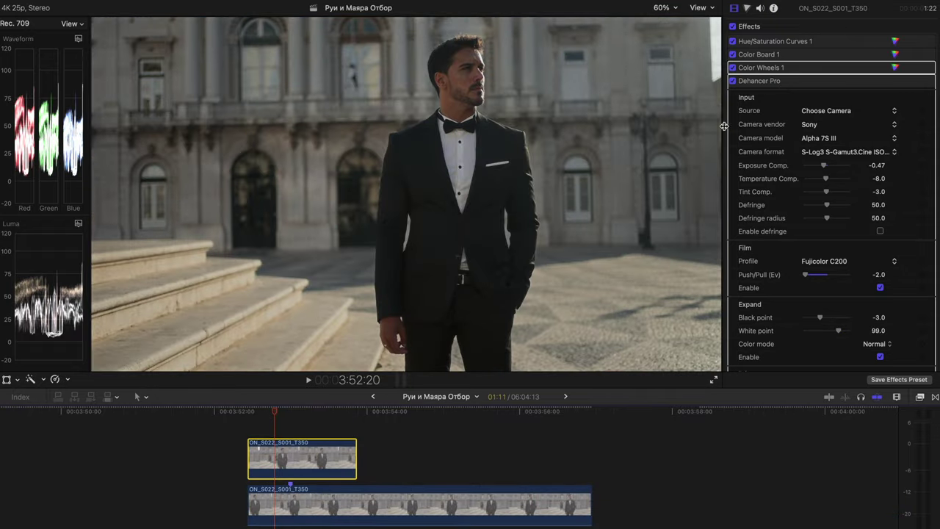
Step: Disable the upper Dehancer clip and toggle the lower clip's Custom LUT off and on
key("v")
left_click(277, 500)
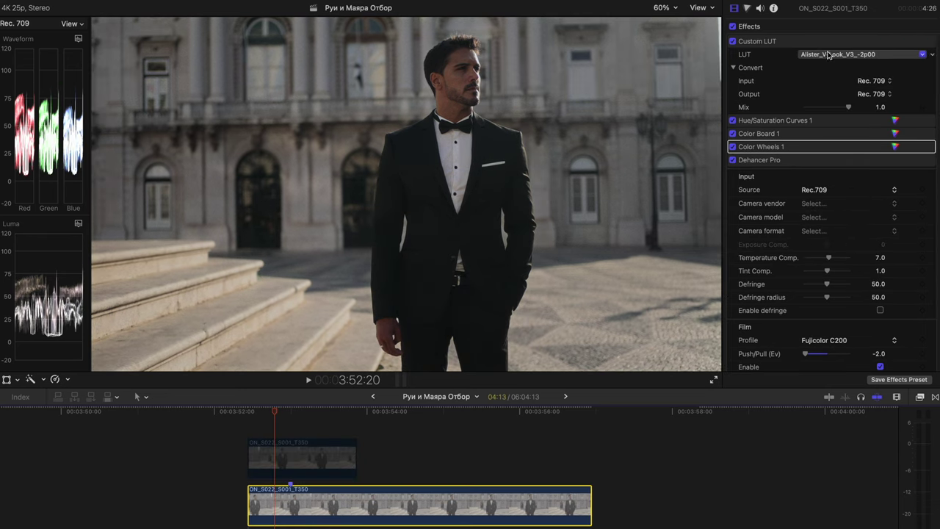
left_click(732, 41)
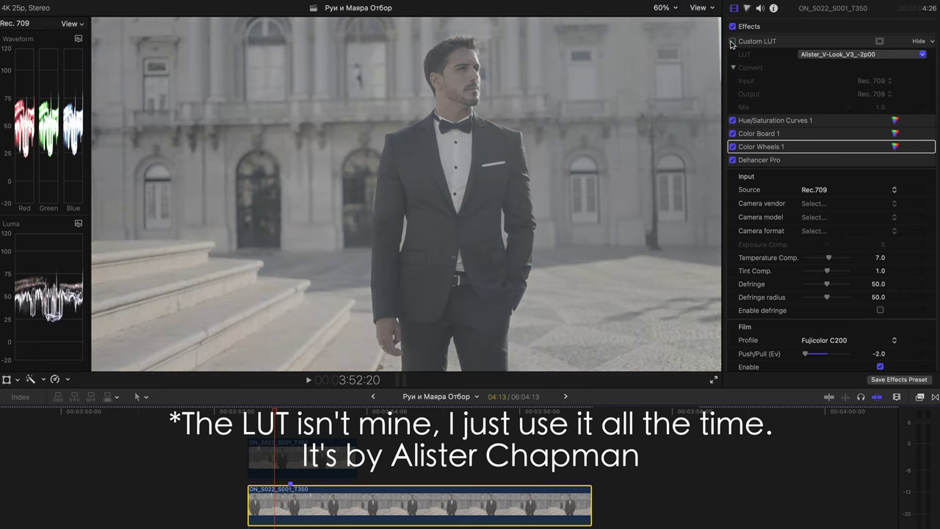
left_click(732, 41)
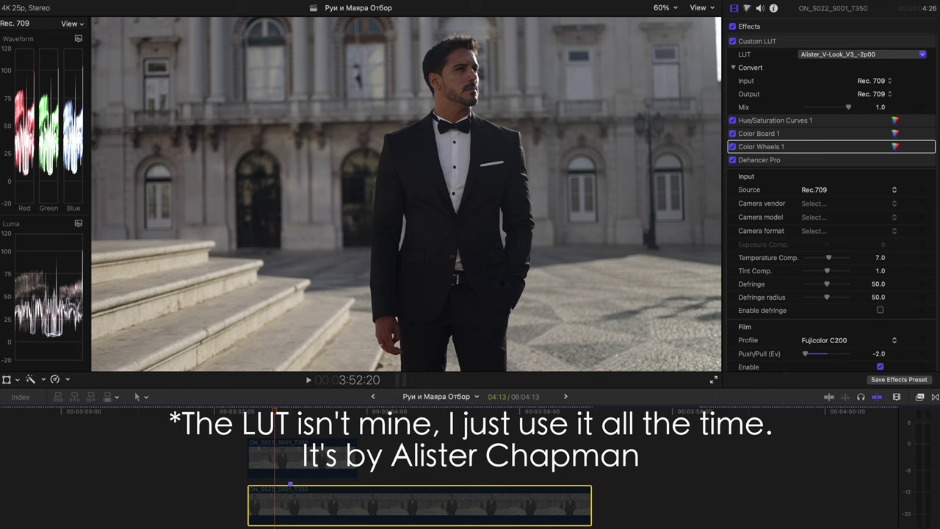
Step: Re-enable the upper Dehancer clip, compare it against the LUT copy, and reselect it
left_click(274, 465)
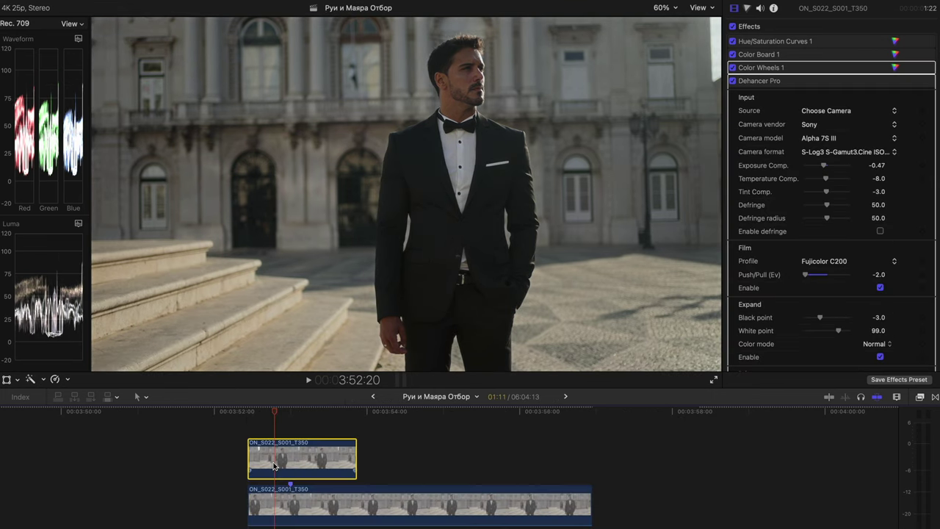
key("v")
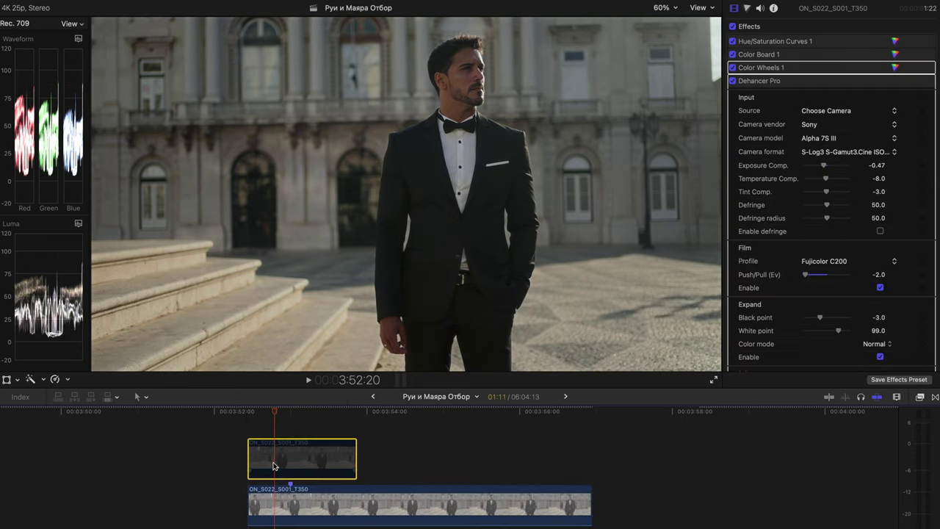
left_click(275, 506)
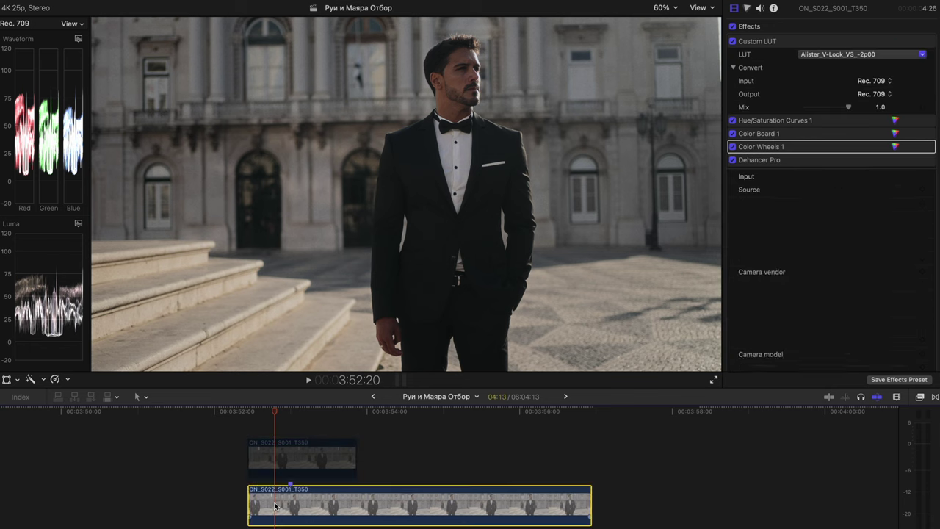
key("super+shift+a")
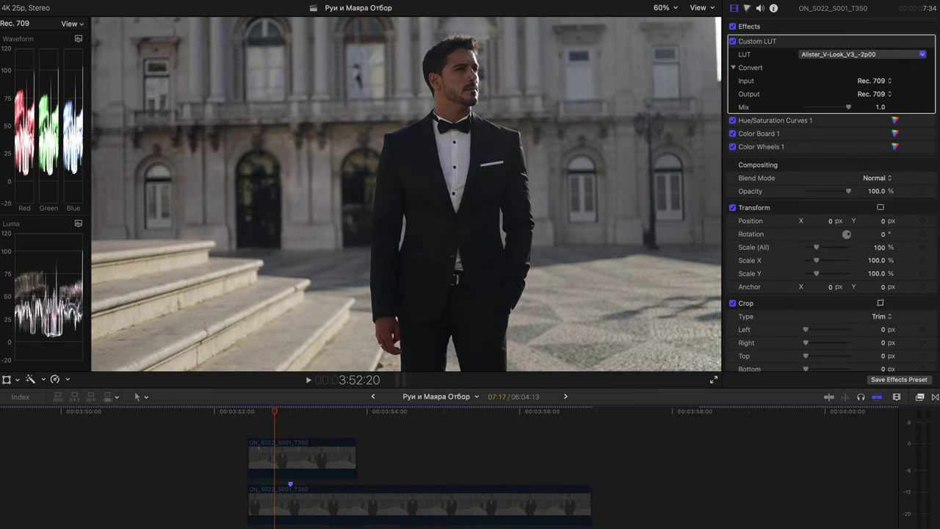
left_click(277, 504)
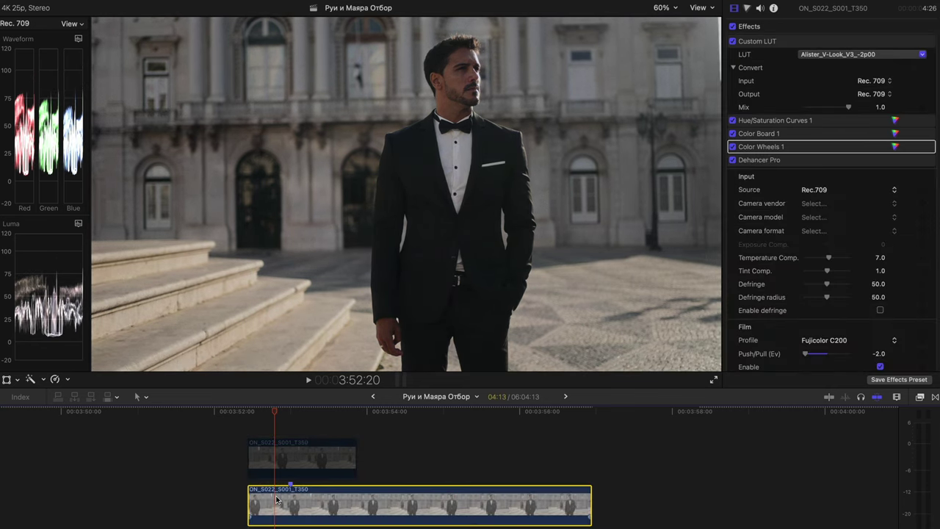
left_click(276, 460)
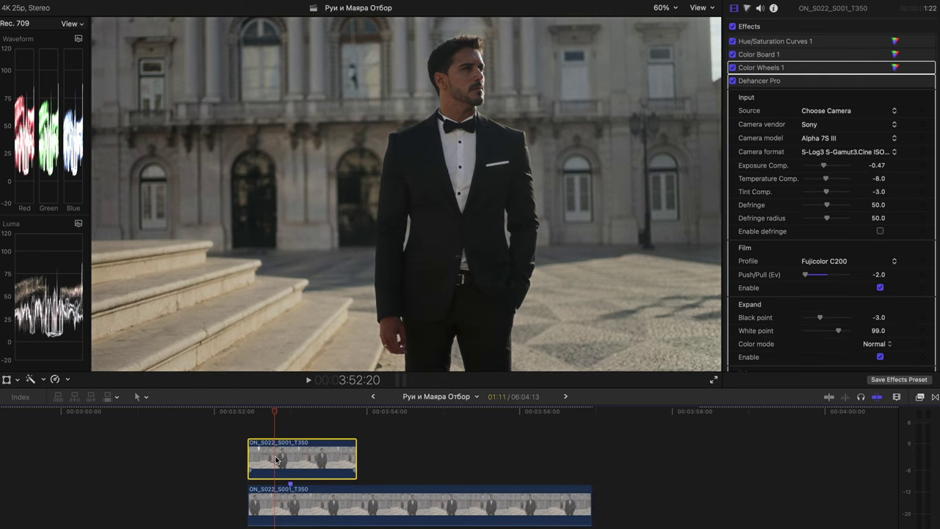